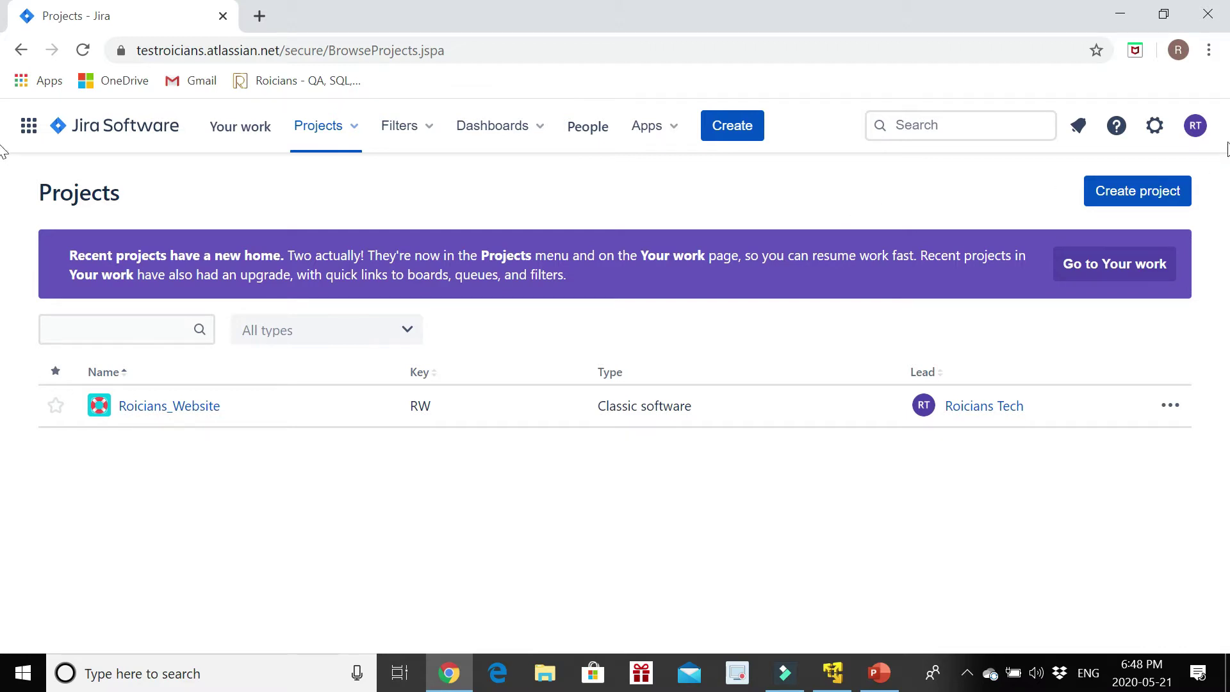
# Step: Search the Jira Marketplace apps for "zephyr" and open the details of Zephyr for Jira - Test Management
pyautogui.click(1154, 128)
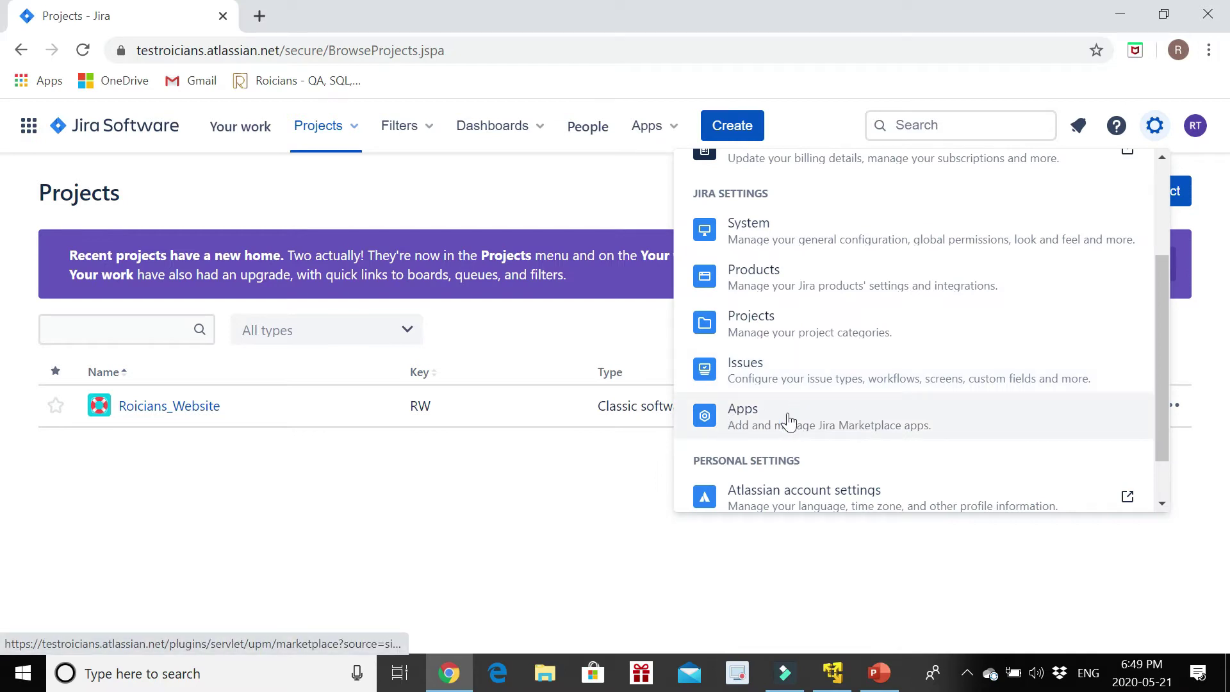
pyautogui.click(810, 416)
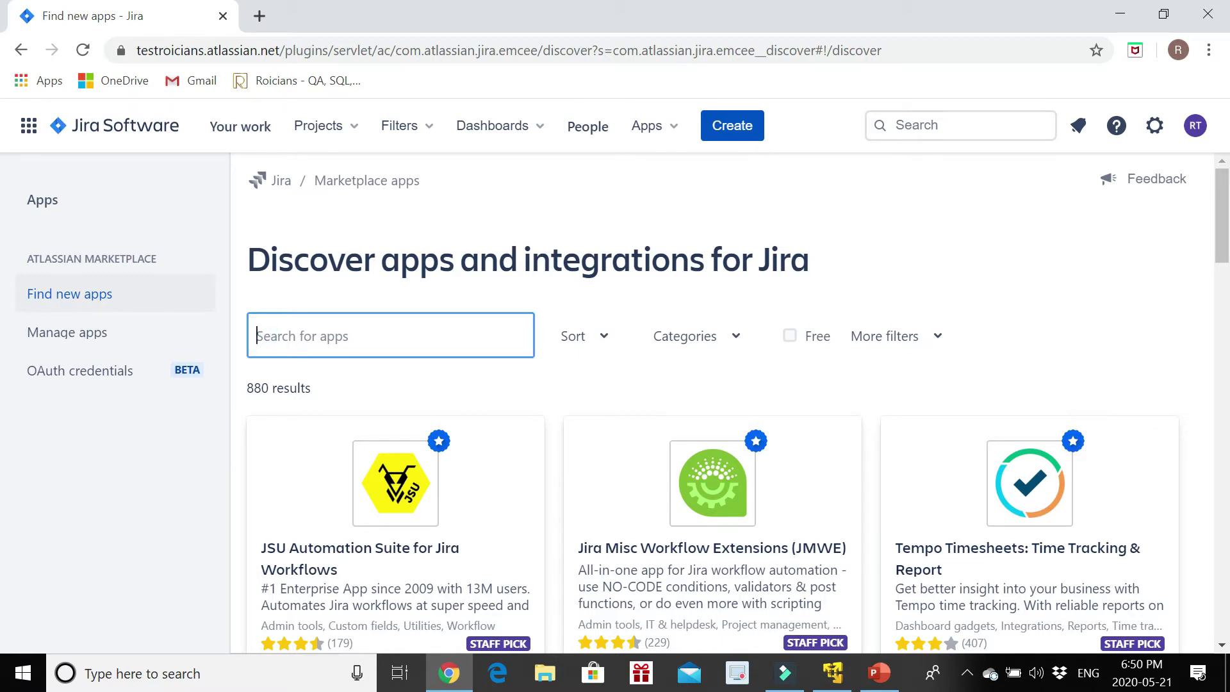
pyautogui.write('zephyr')
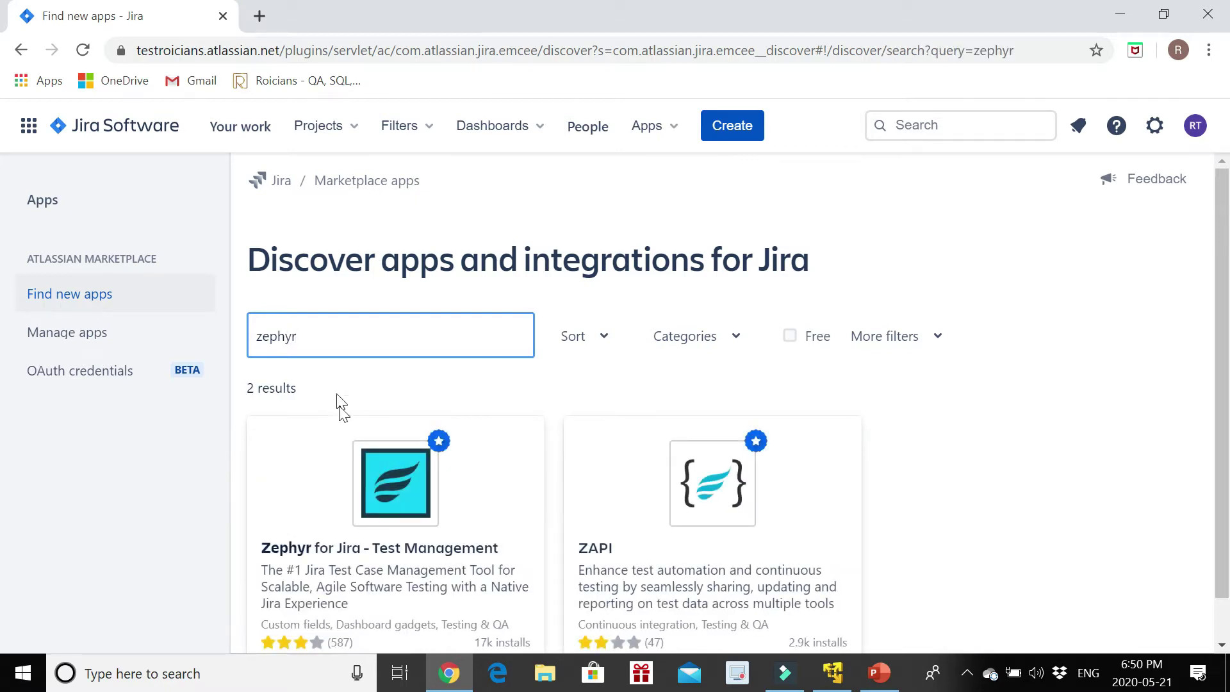
pyautogui.scroll(-1, 332, 456)
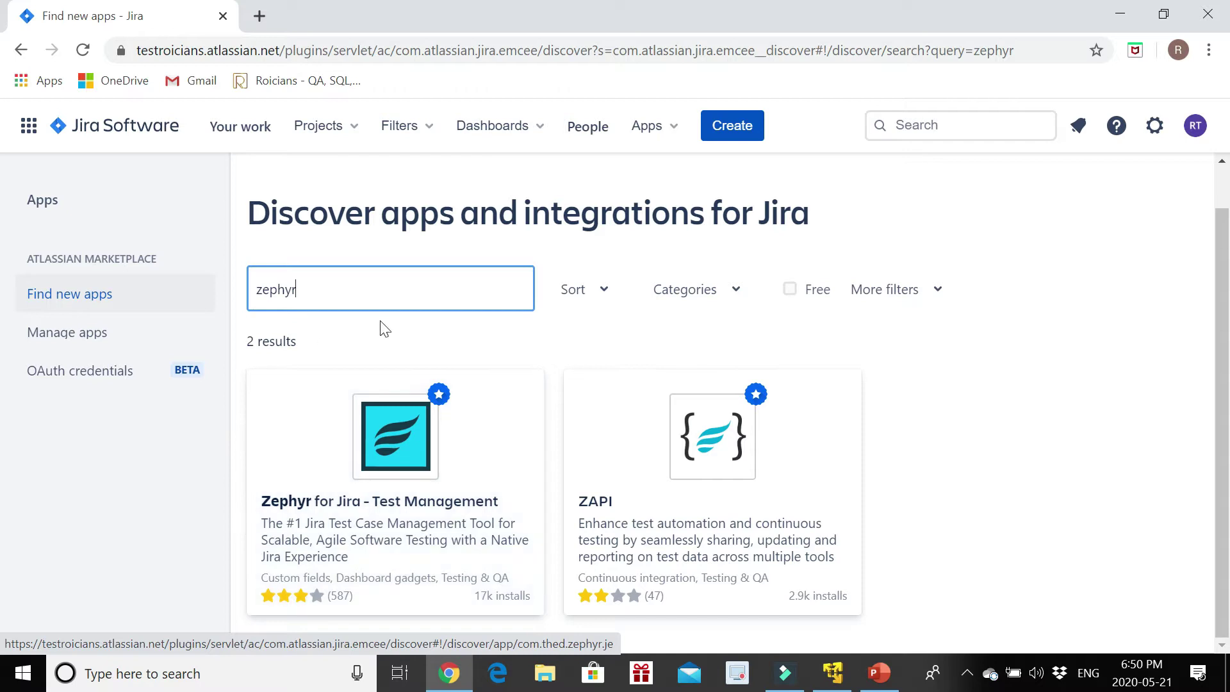
pyautogui.click(461, 459)
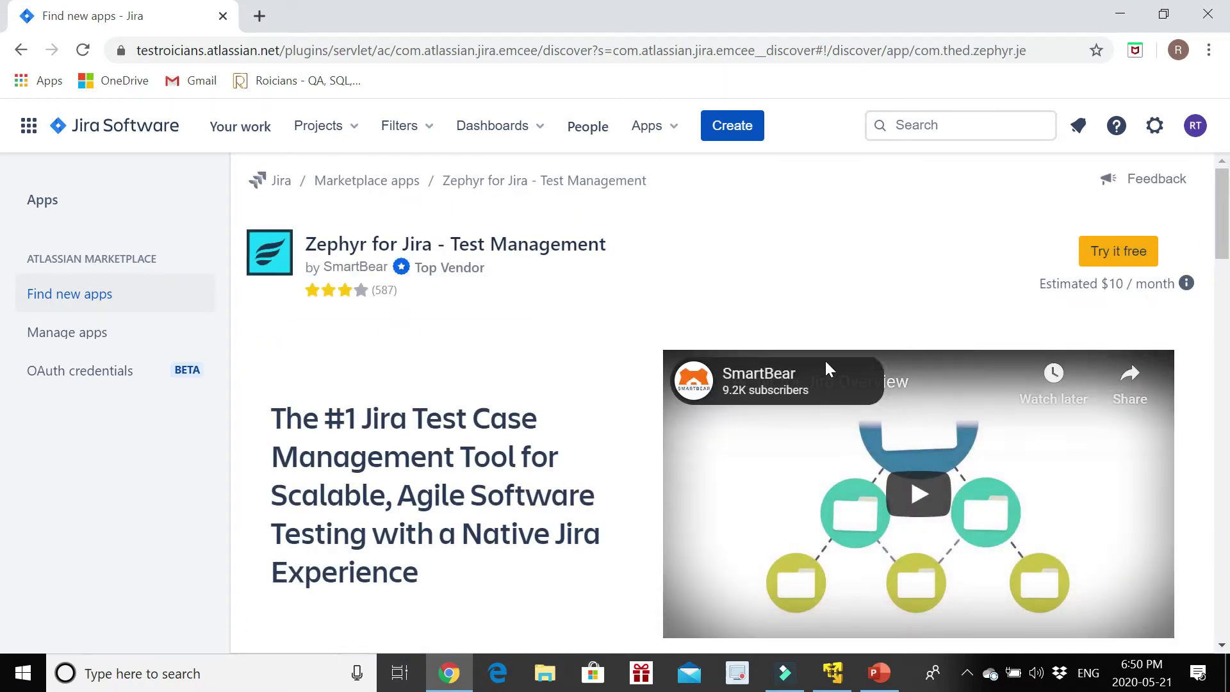
# Step: Add Zephyr for Jira - Test Management to Jira by starting its free trial
pyautogui.moveTo(1059, 295)
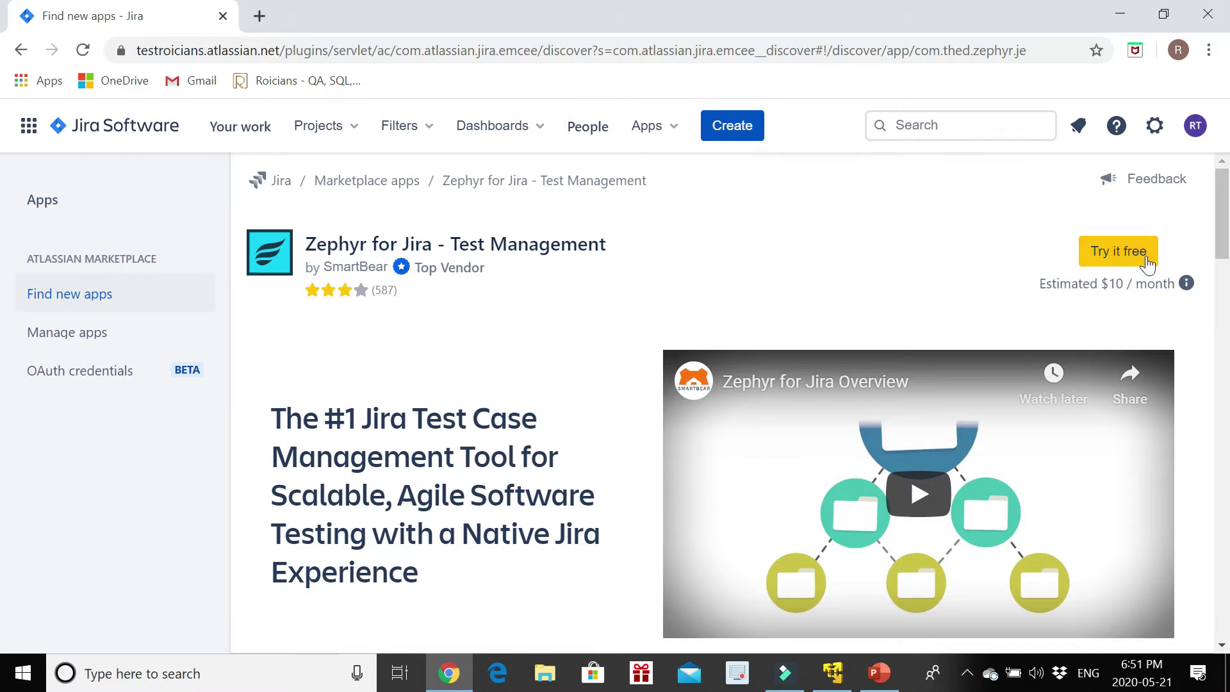
pyautogui.click(1102, 257)
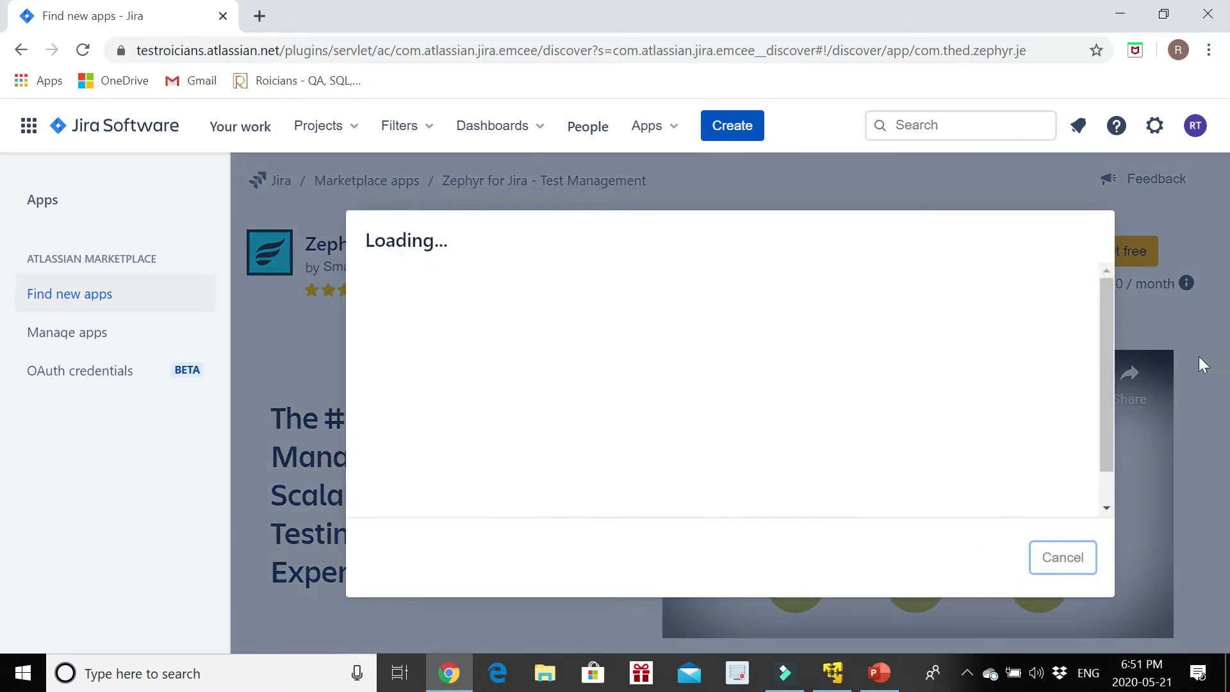
pyautogui.scroll(-2, 724, 372)
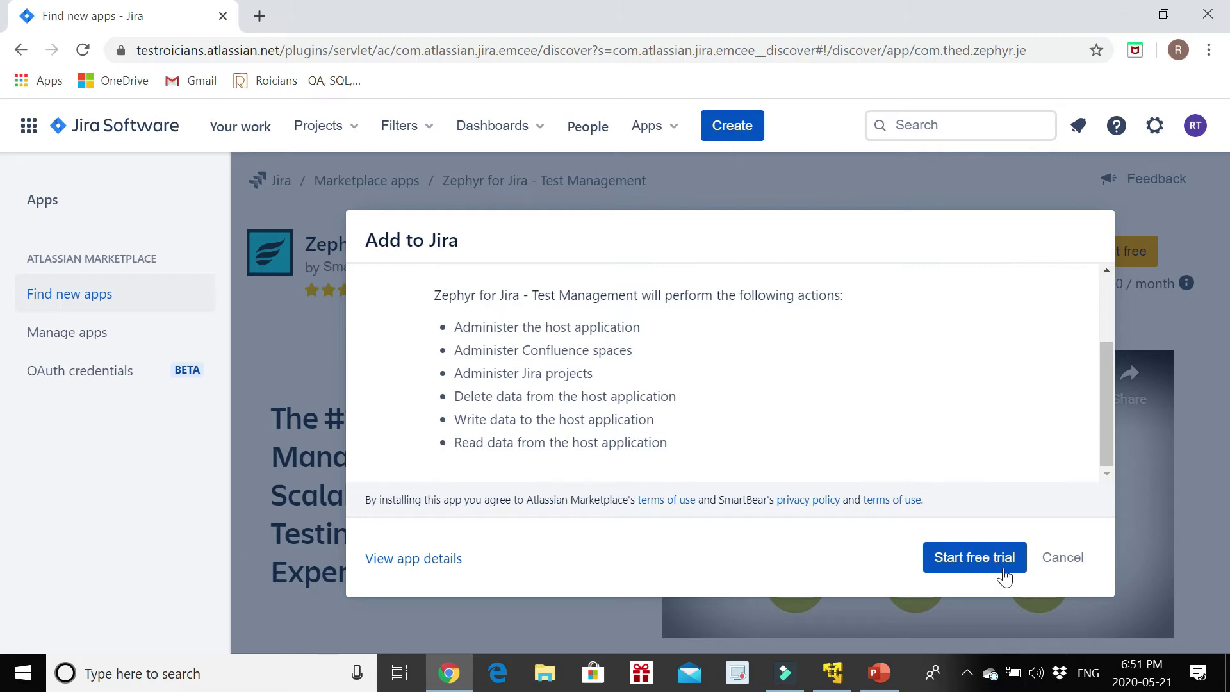
pyautogui.click(943, 570)
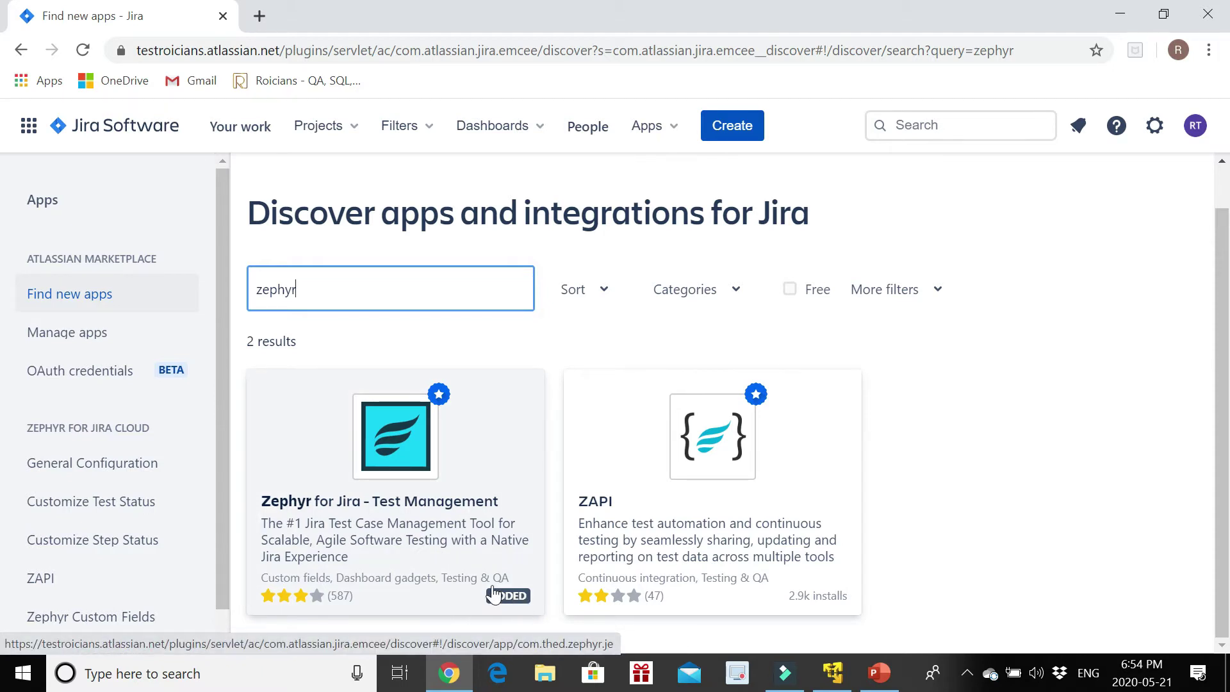
# Step: Check which issue types are offered for a new issue in the Roicians_Website project, and discard the form
pyautogui.click(715, 132)
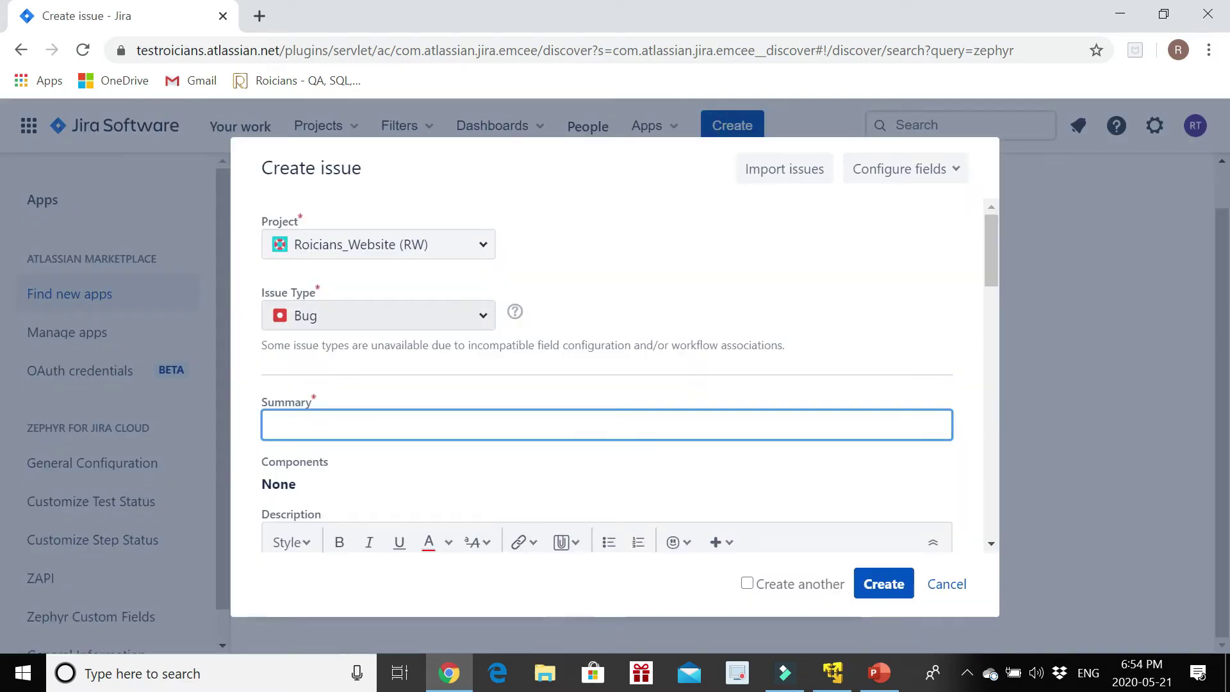
pyautogui.click(410, 314)
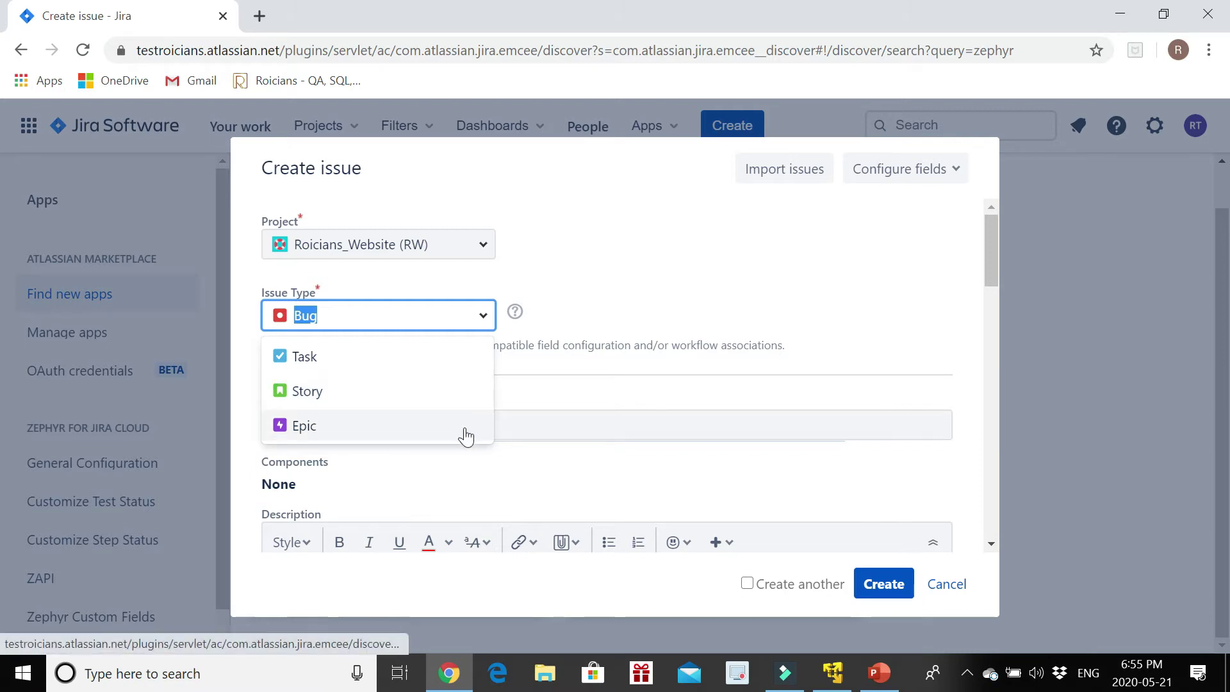
pyautogui.click(947, 585)
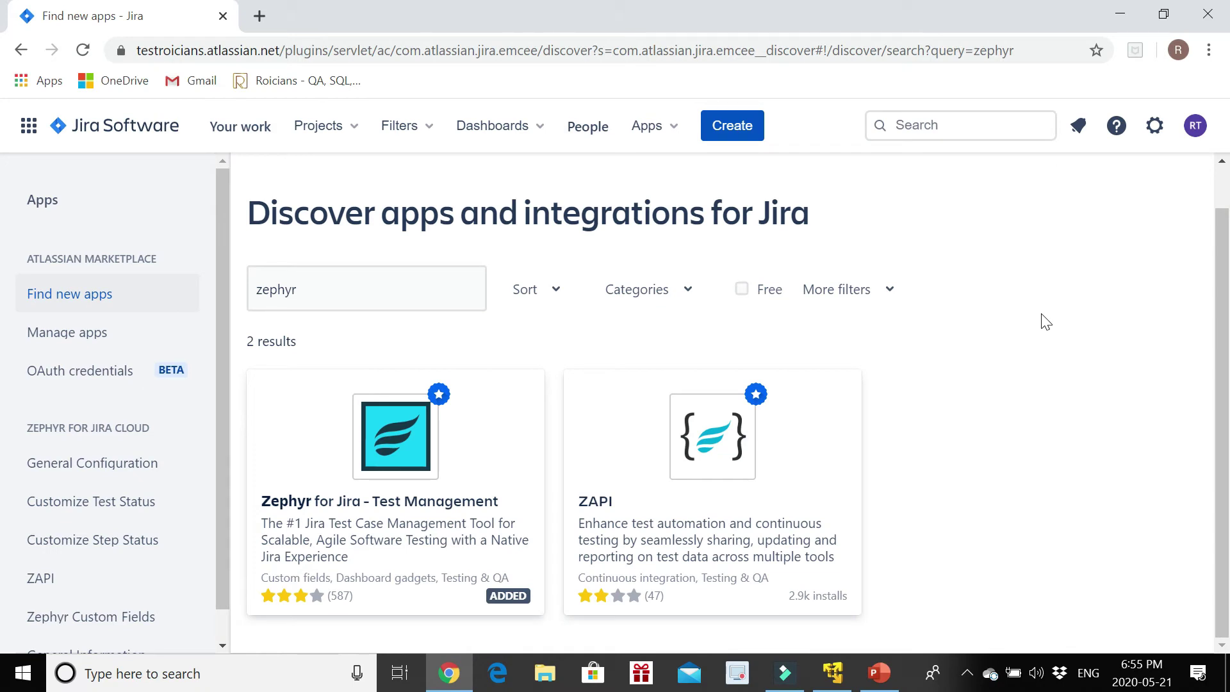
# Step: Open the issue type schemes in the Jira issue settings and locate the scheme used by Roicians_Website
pyautogui.click(1157, 137)
pyautogui.scroll(-3, 775, 410)
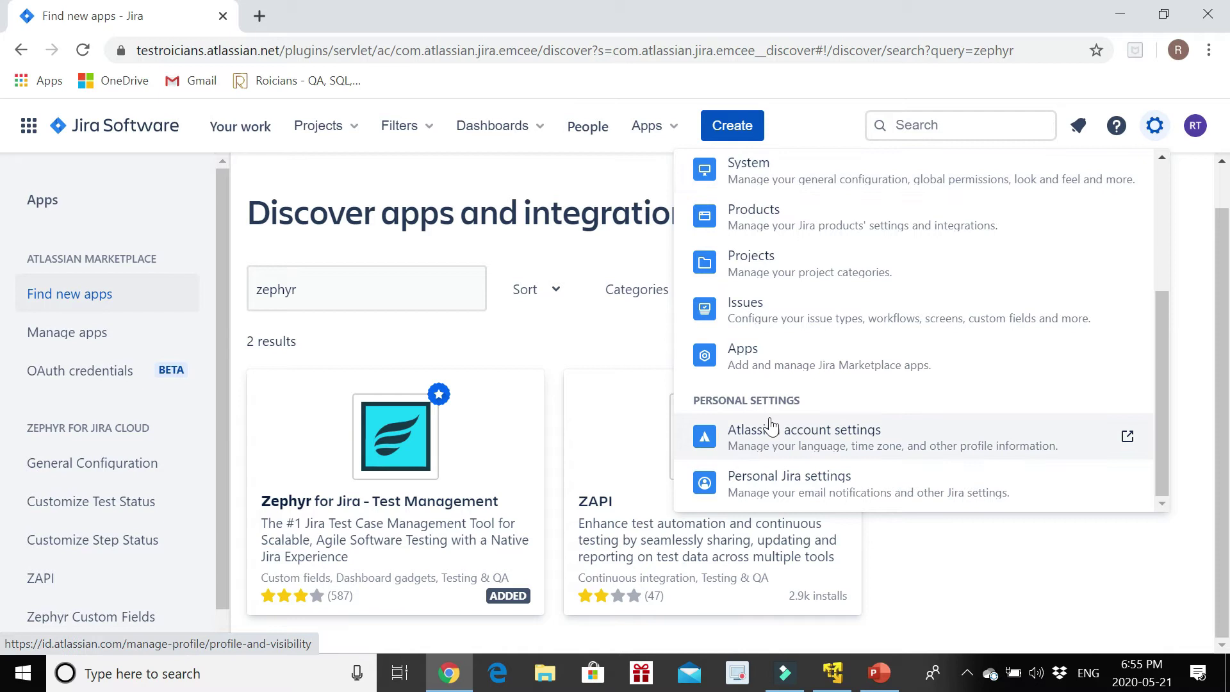
pyautogui.click(748, 313)
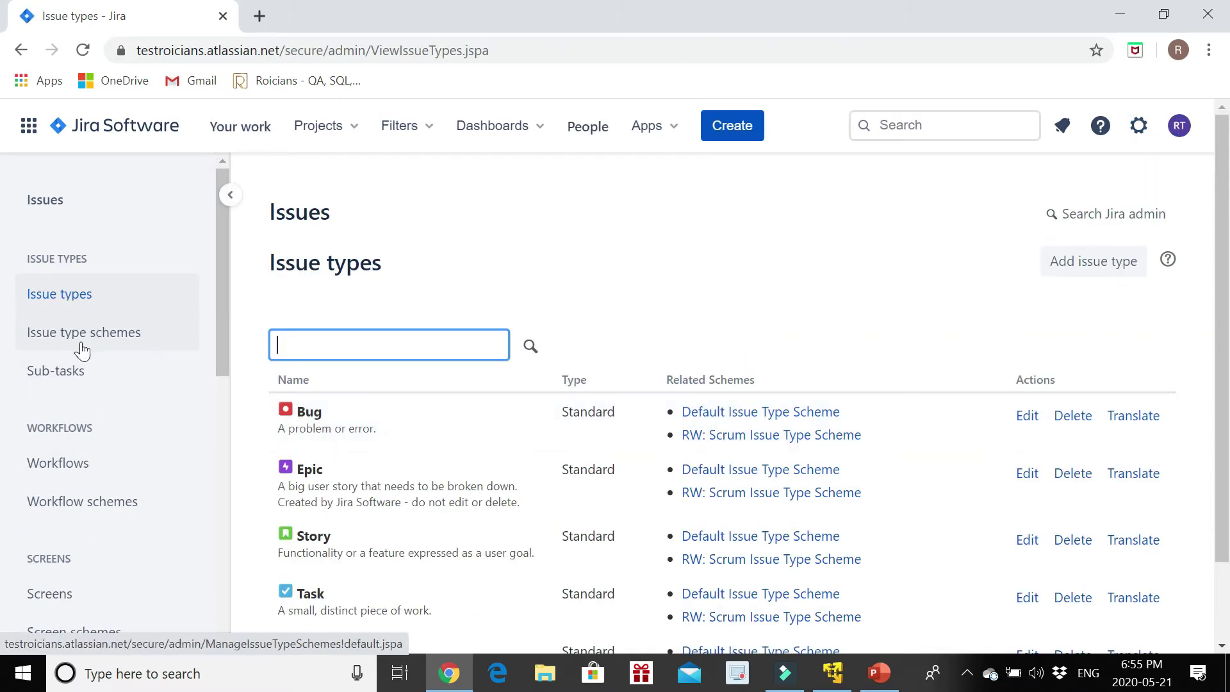
pyautogui.click(93, 345)
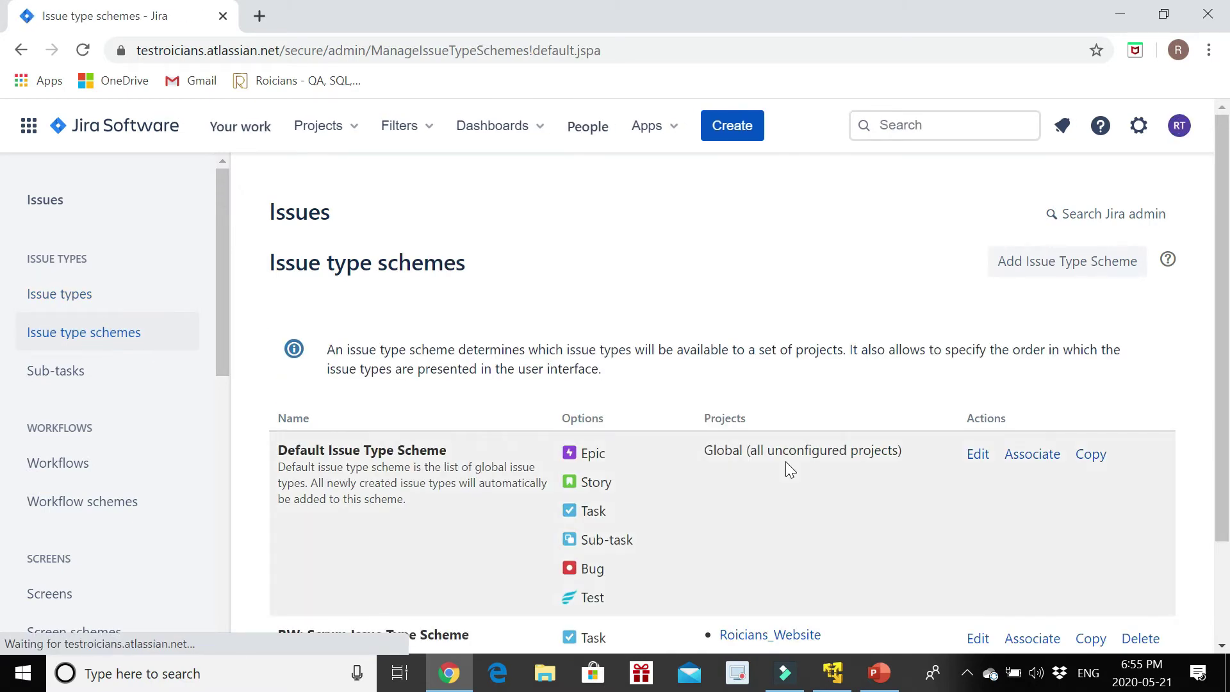
pyautogui.scroll(-2, 785, 462)
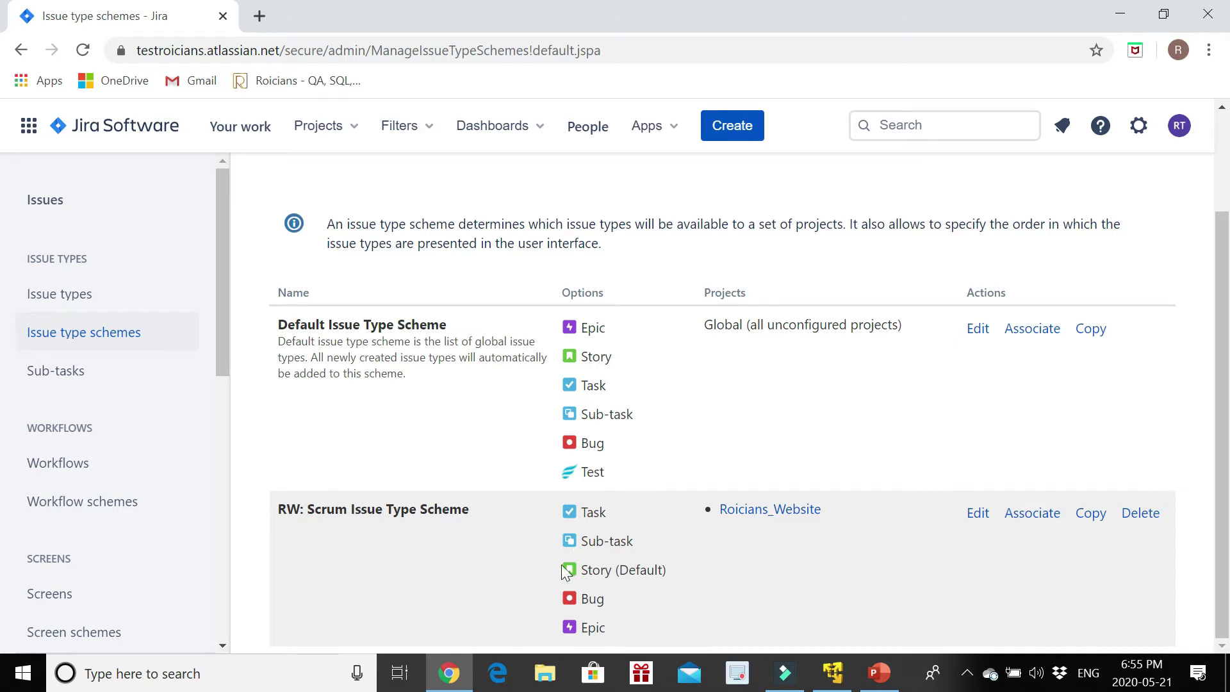
# Step: Add the available Test issue type to the end of the RW: Scrum Issue Type Scheme and save the scheme
pyautogui.click(977, 513)
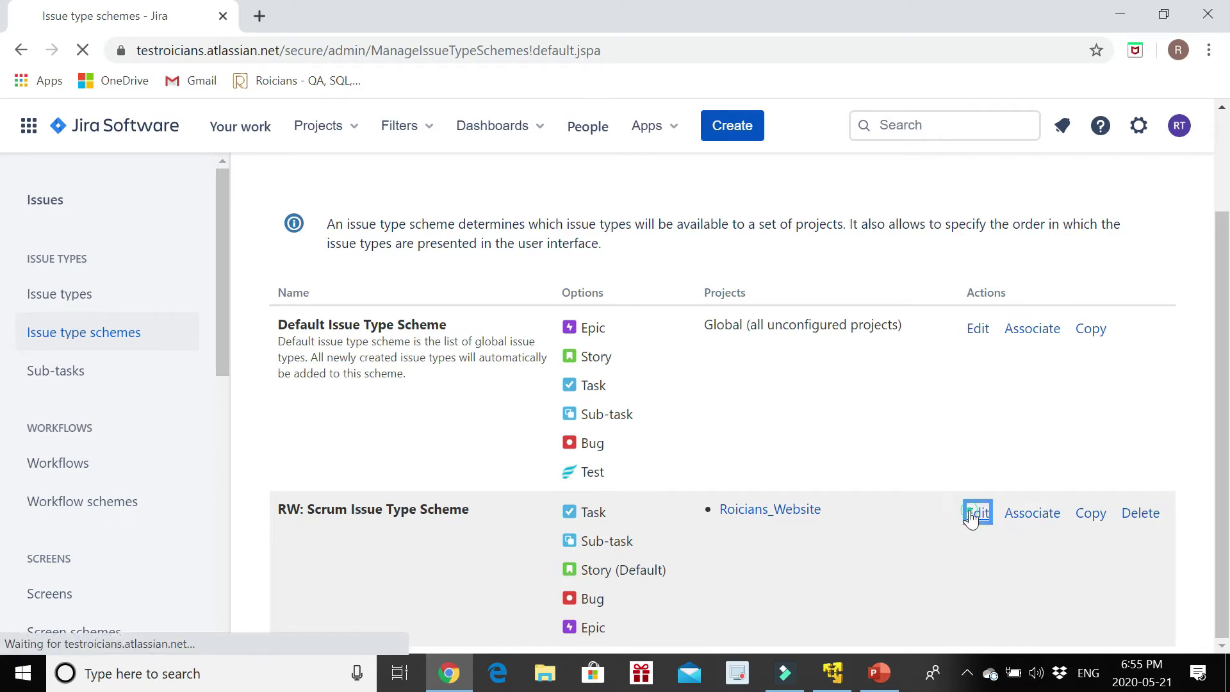
pyautogui.scroll(-3, 667, 486)
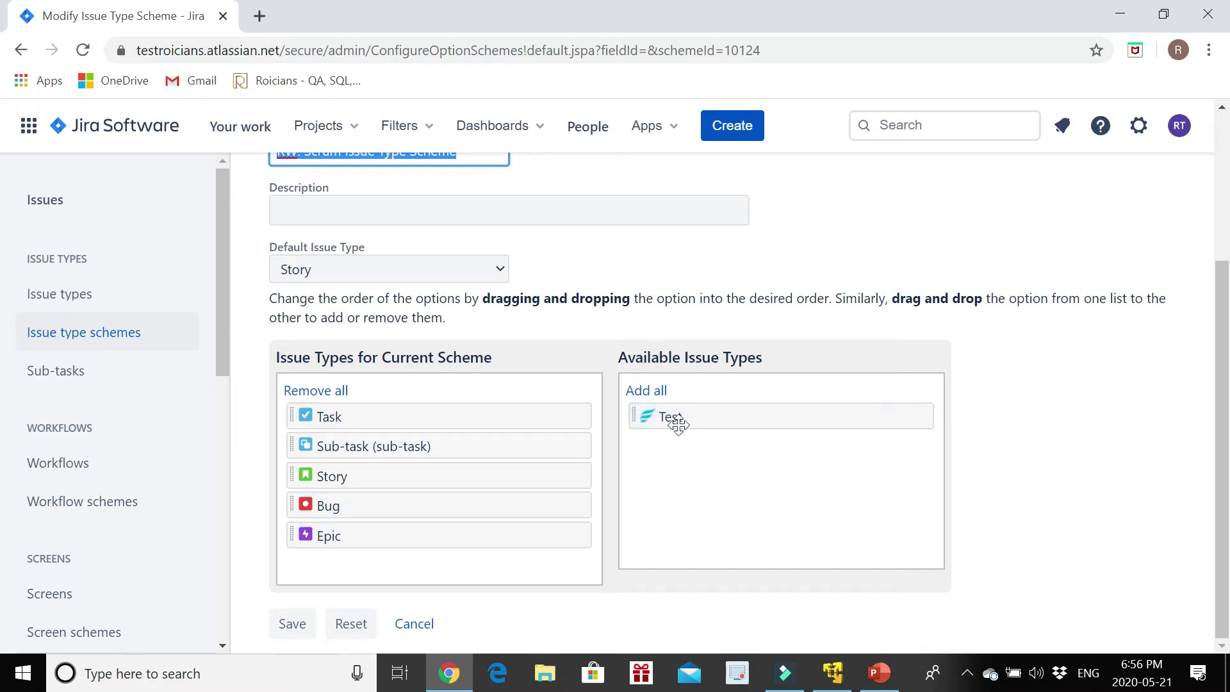
pyautogui.moveTo(670, 427); pyautogui.dragTo(325, 586)
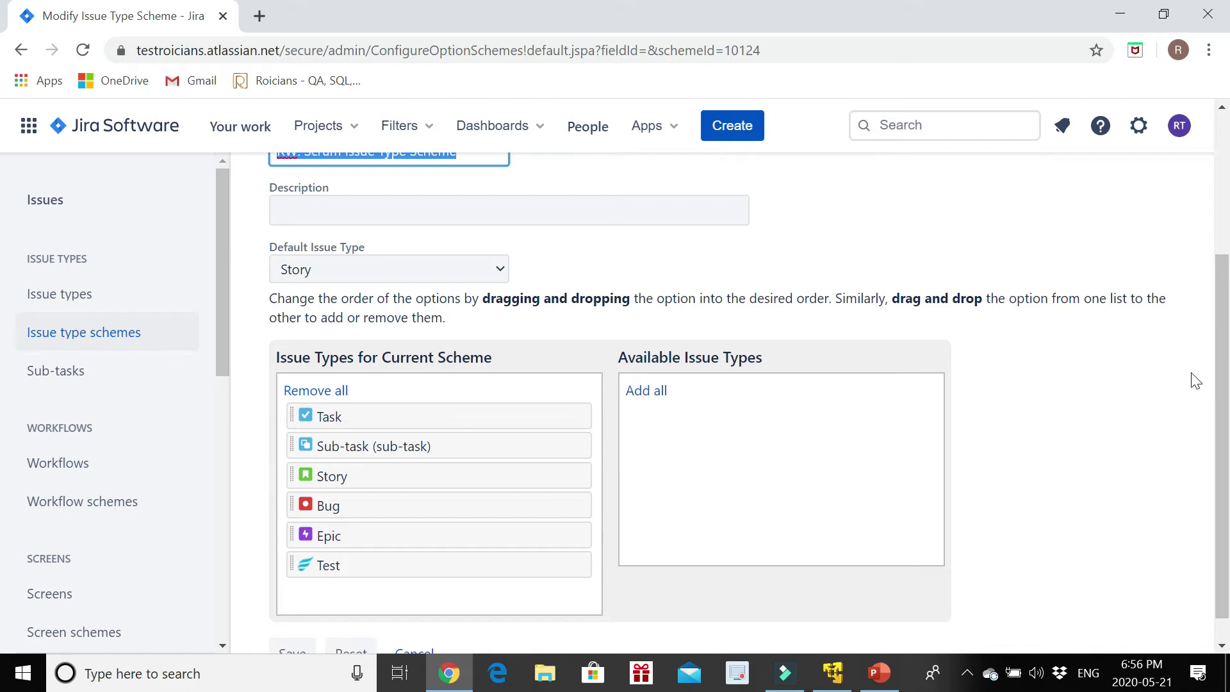
pyautogui.scroll(-1, 1113, 392)
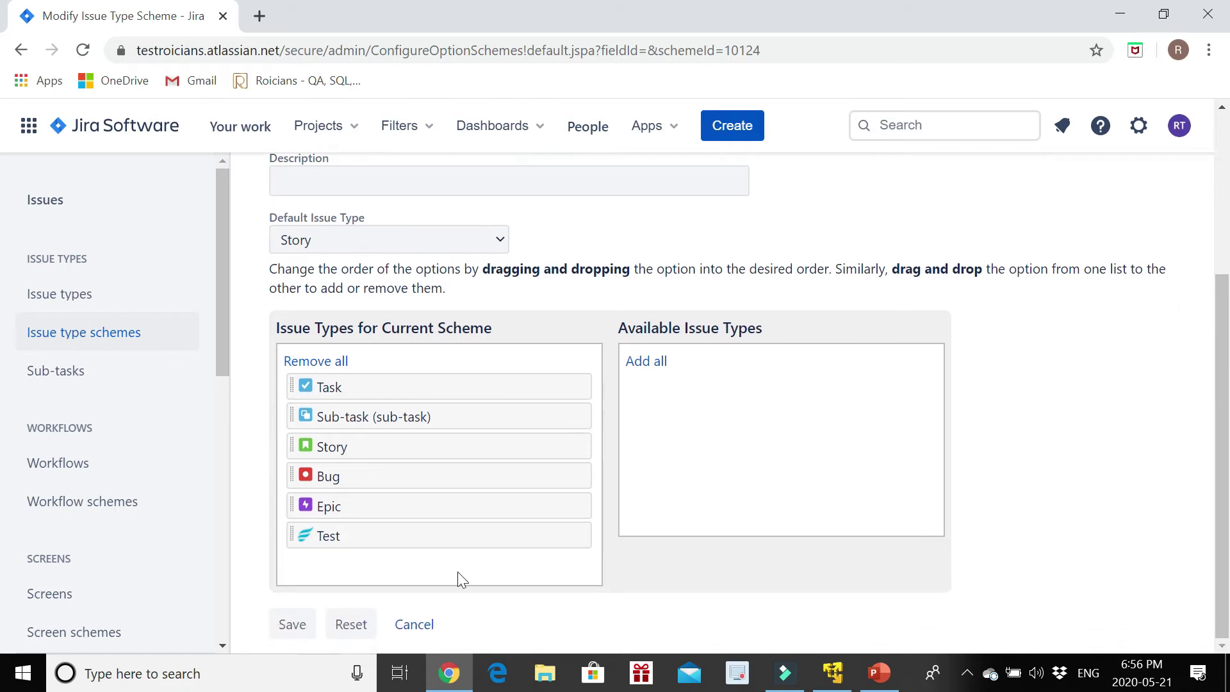
pyautogui.click(292, 630)
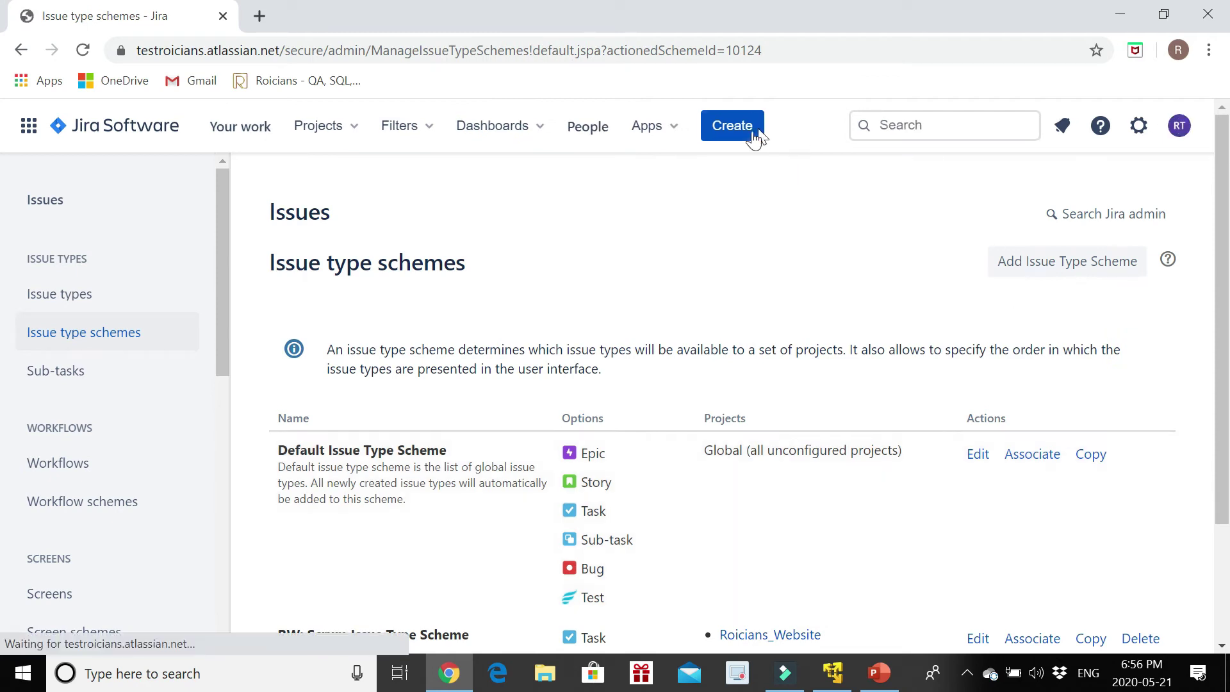
# Step: Start a new issue in the Roicians_Website project with the issue type Test
pyautogui.click(744, 136)
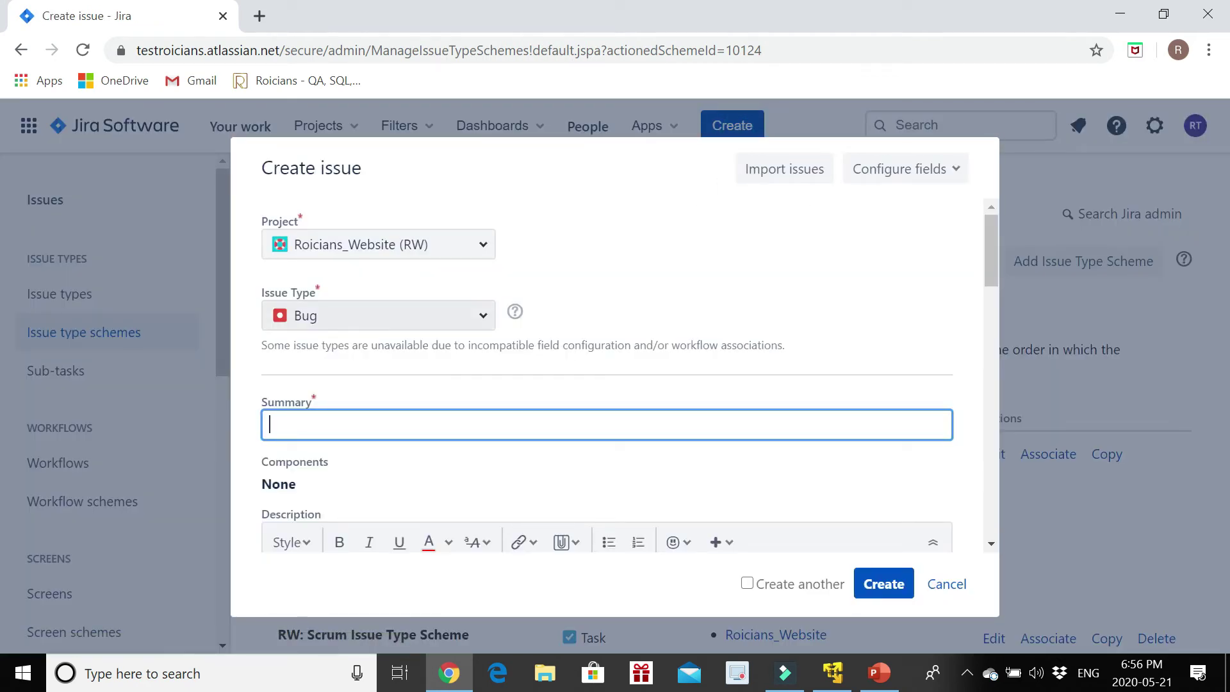
pyautogui.click(440, 319)
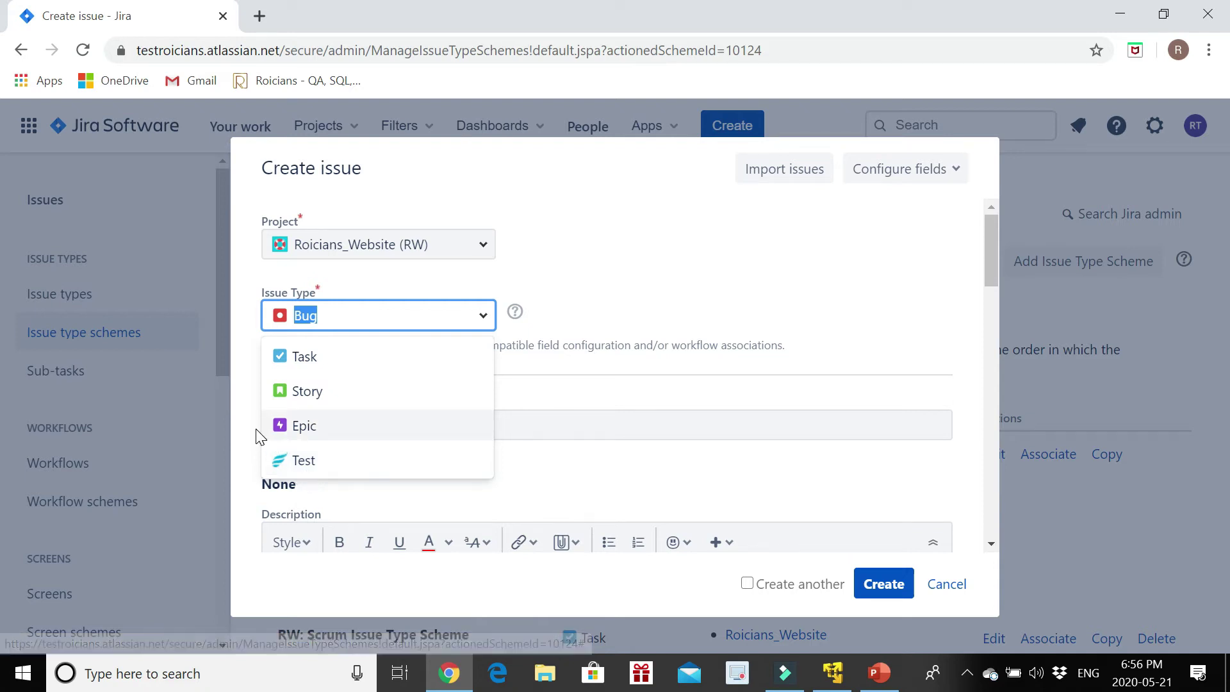
pyautogui.click(315, 461)
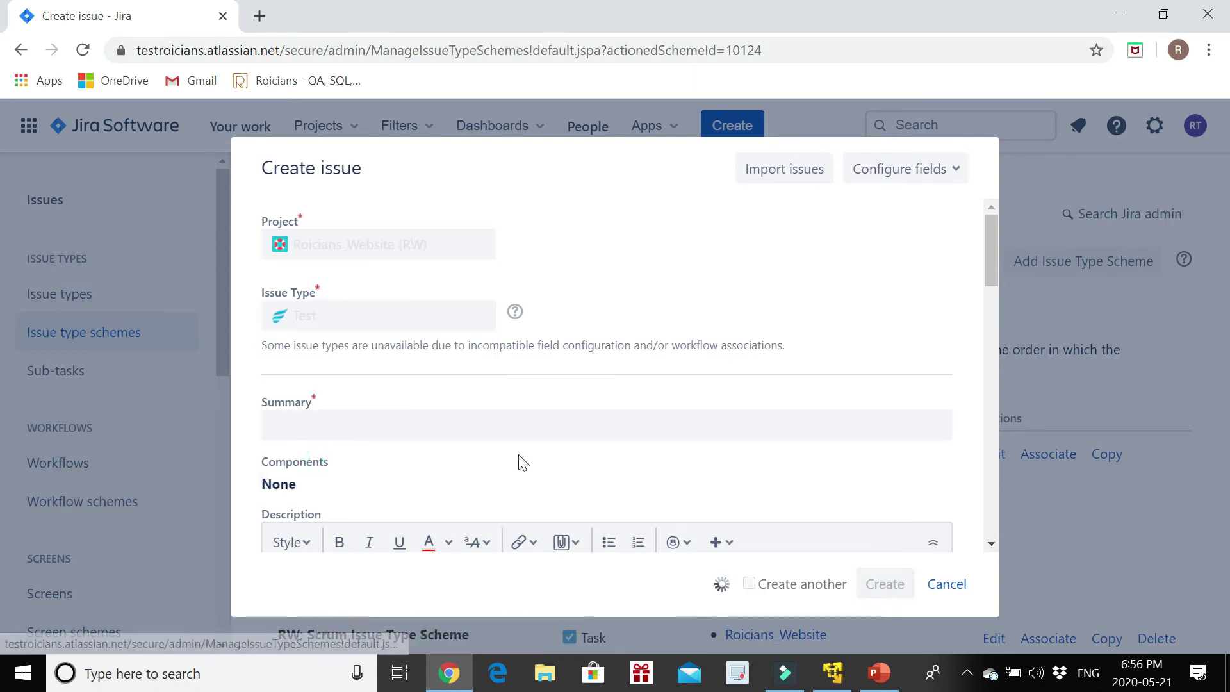
# Step: Enter the summary "Checking functionality of Cart link" and the description "Checking Cart link is enable or not" for the test issue
pyautogui.click(352, 425)
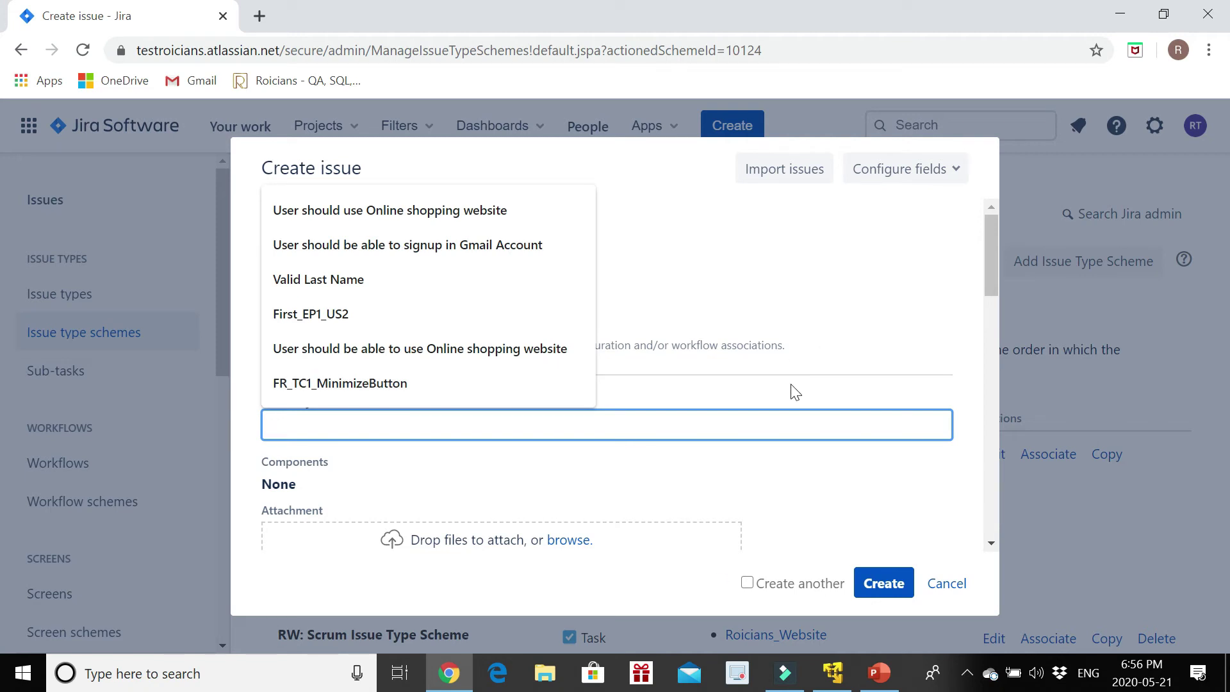
pyautogui.write('Check')
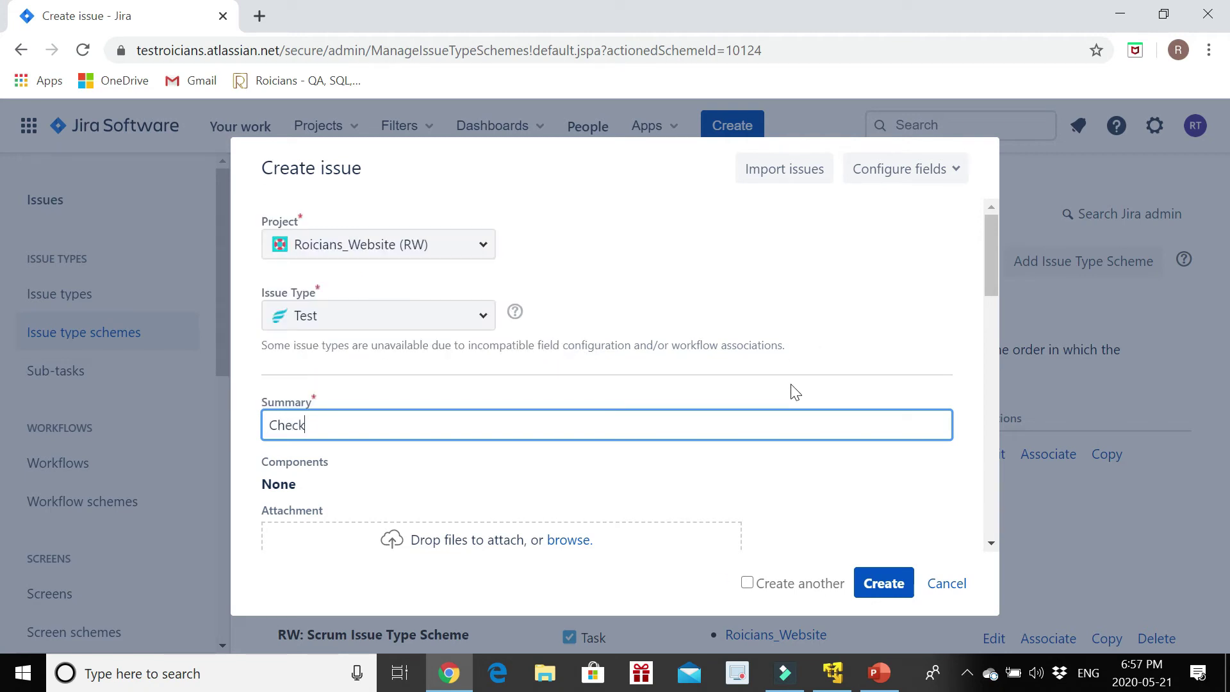
pyautogui.write('ing functionality of Car')
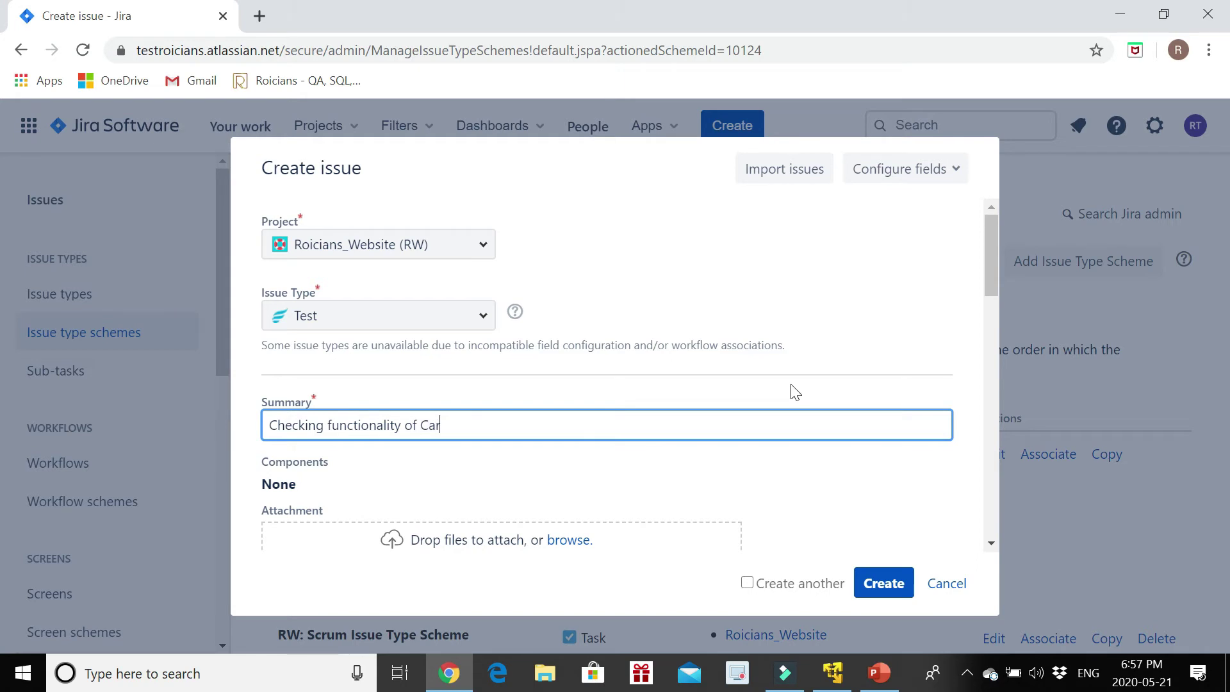
pyautogui.write('t link')
pyautogui.scroll(-5, 499, 431)
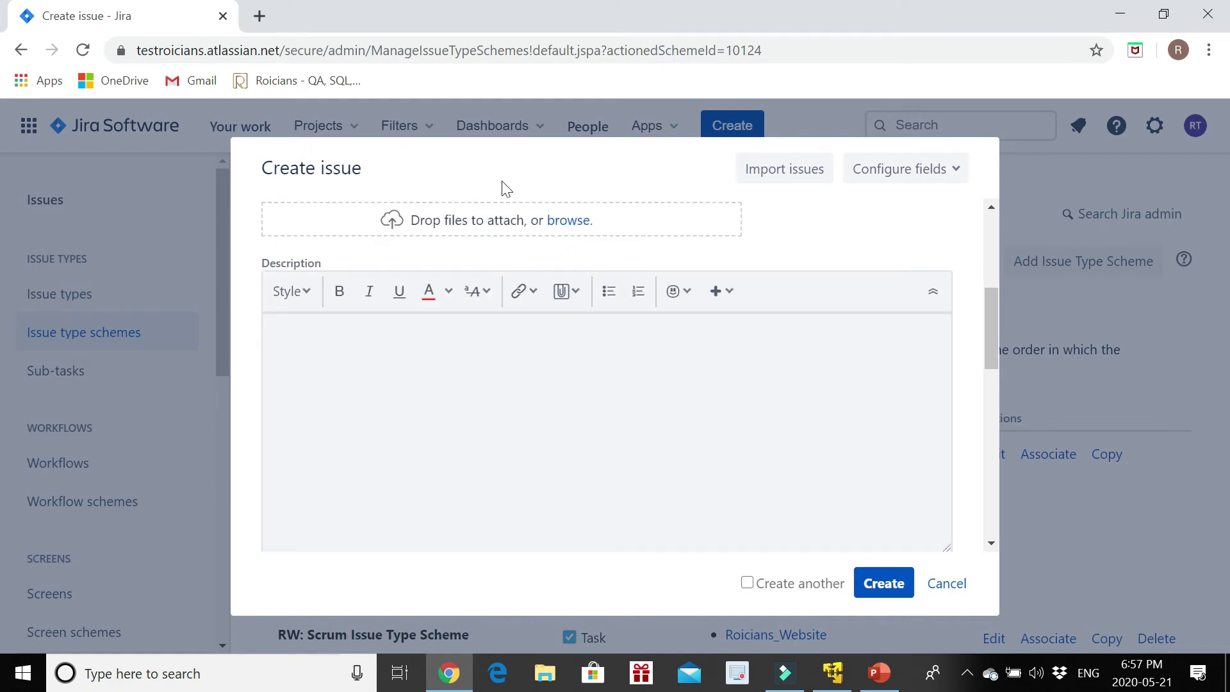
pyautogui.click(378, 423)
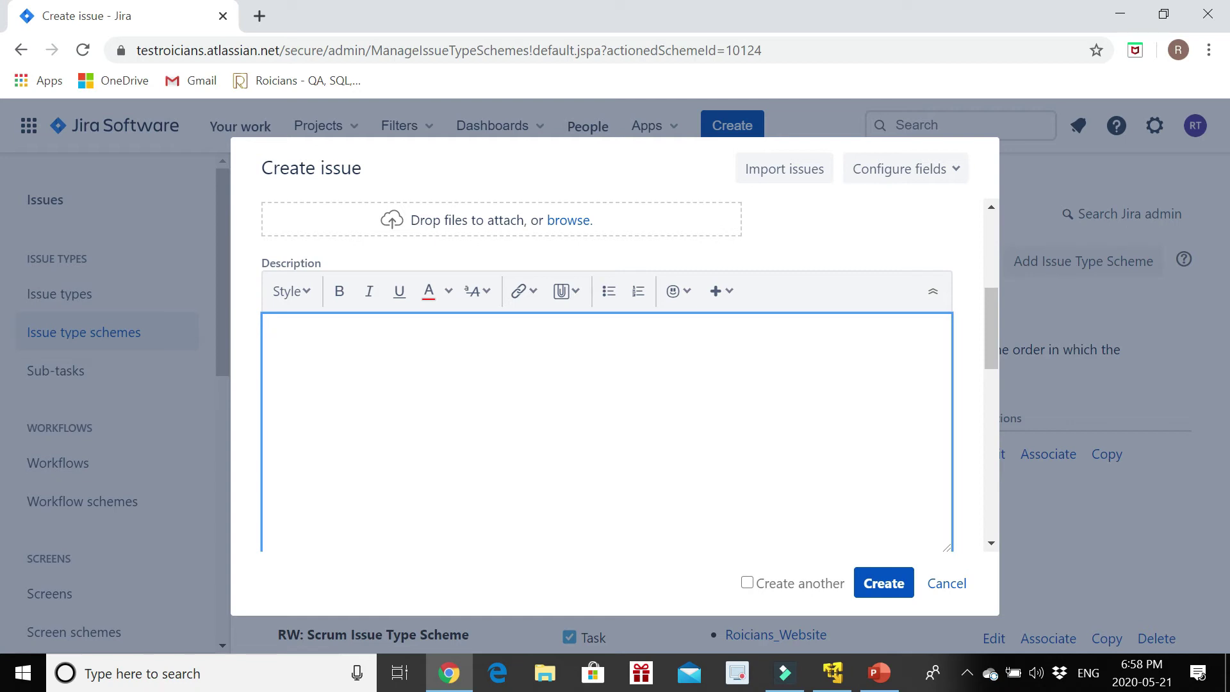
pyautogui.write('Checking Cart link is enable or not')
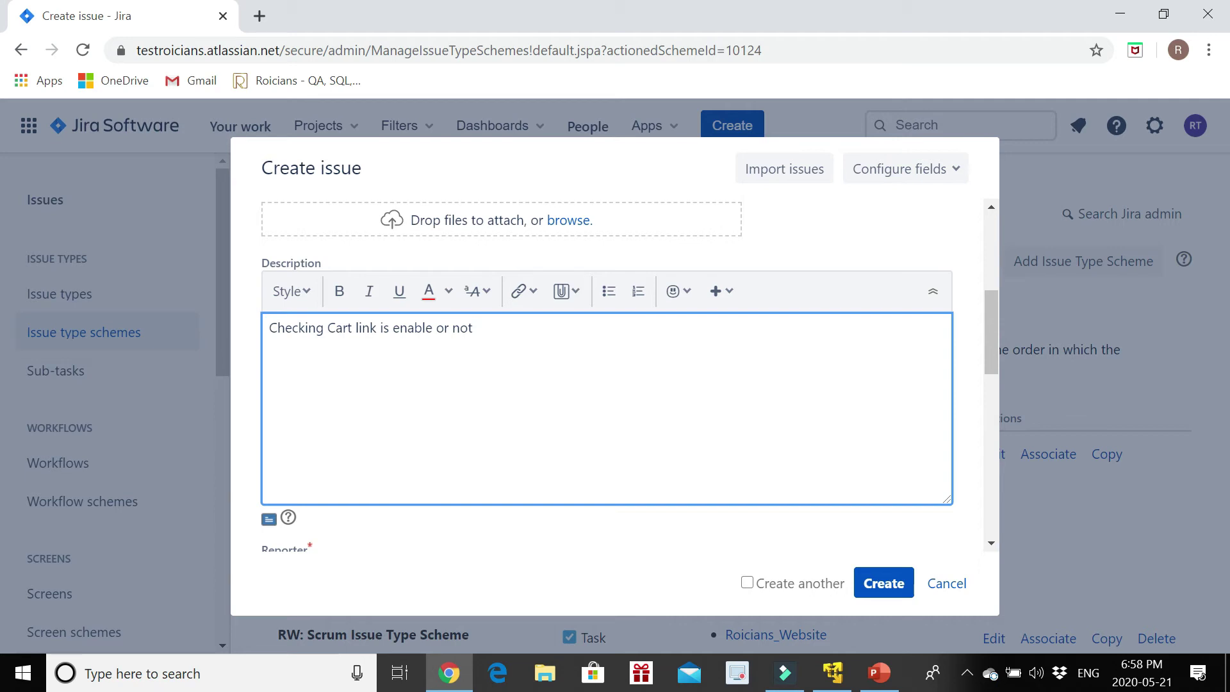
# Step: Link the test issue to RW-2 - Adding necessary items and set its epic link to Website_Cart_Ep001
pyautogui.scroll(-5, 516, 374)
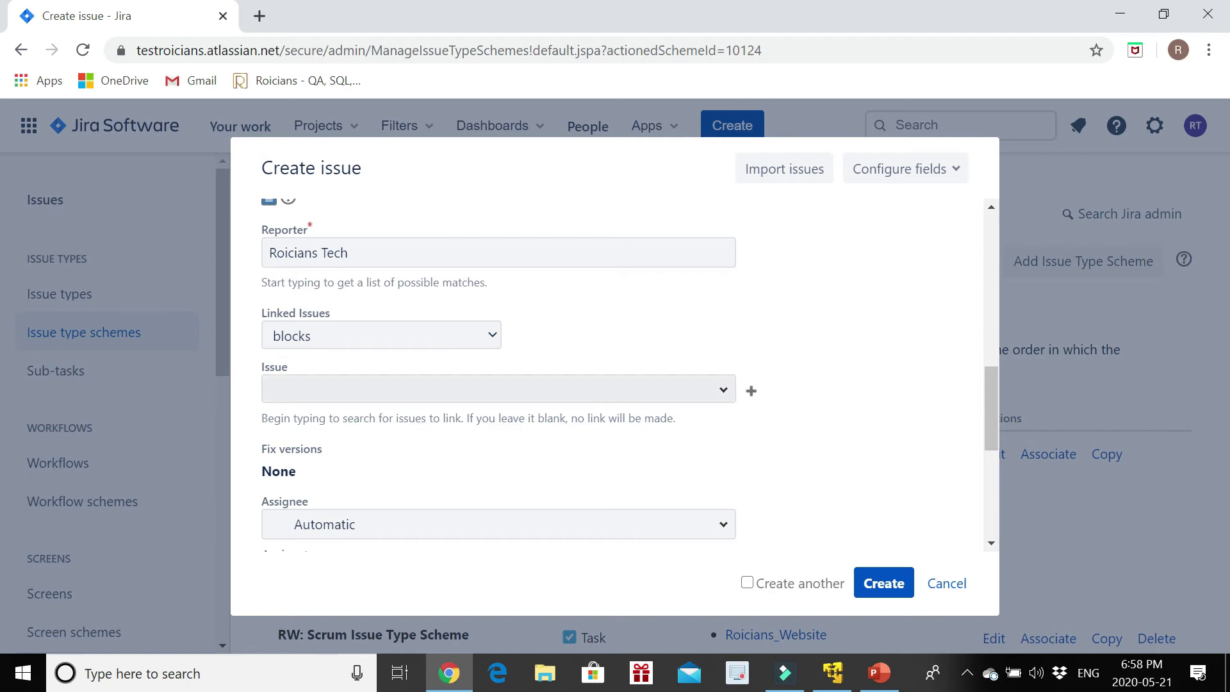
pyautogui.click(728, 392)
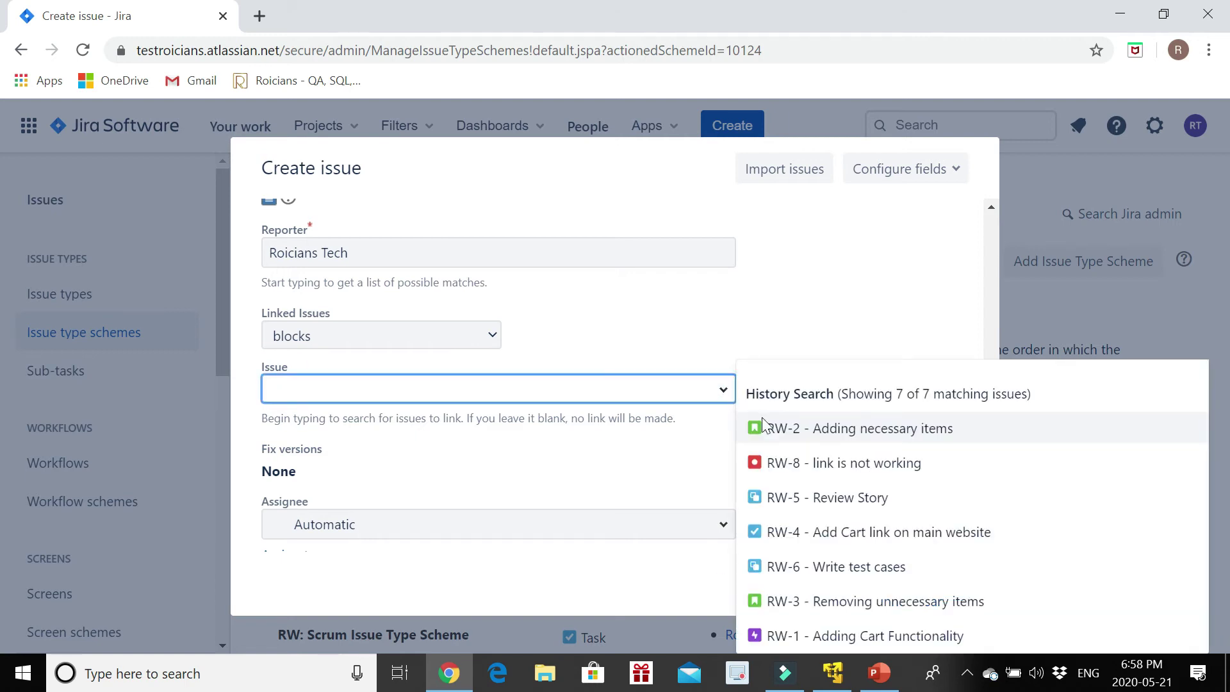
pyautogui.click(910, 438)
pyautogui.scroll(-5, 416, 501)
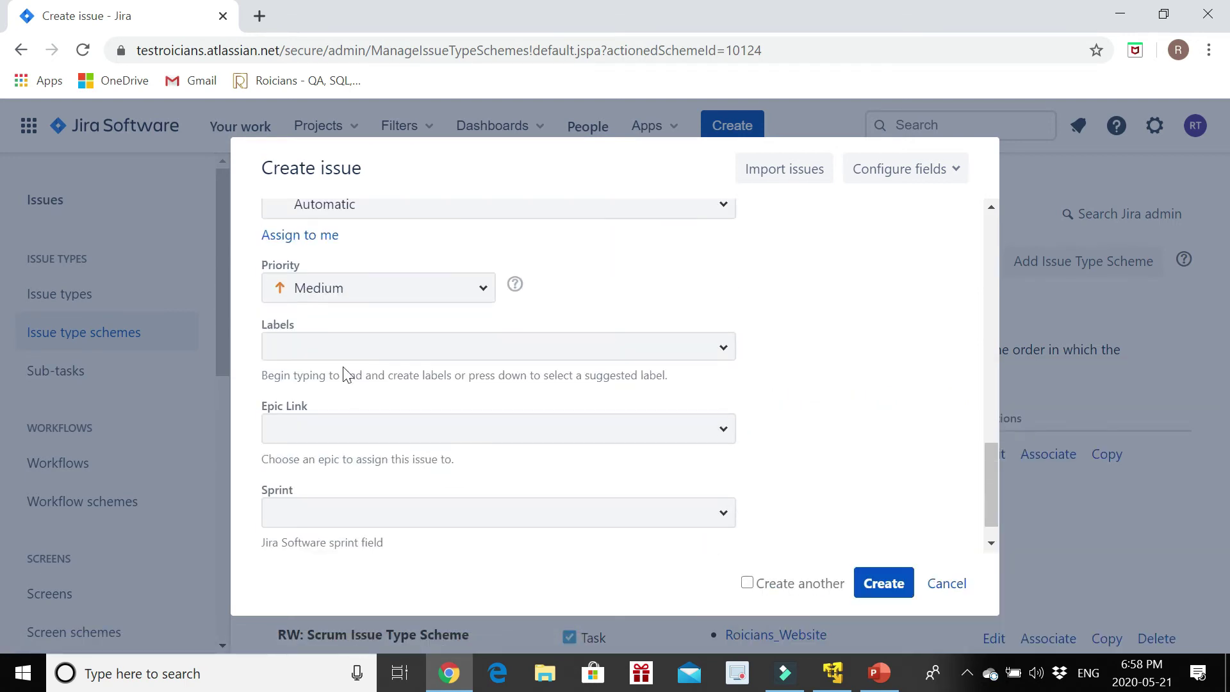
pyautogui.click(725, 431)
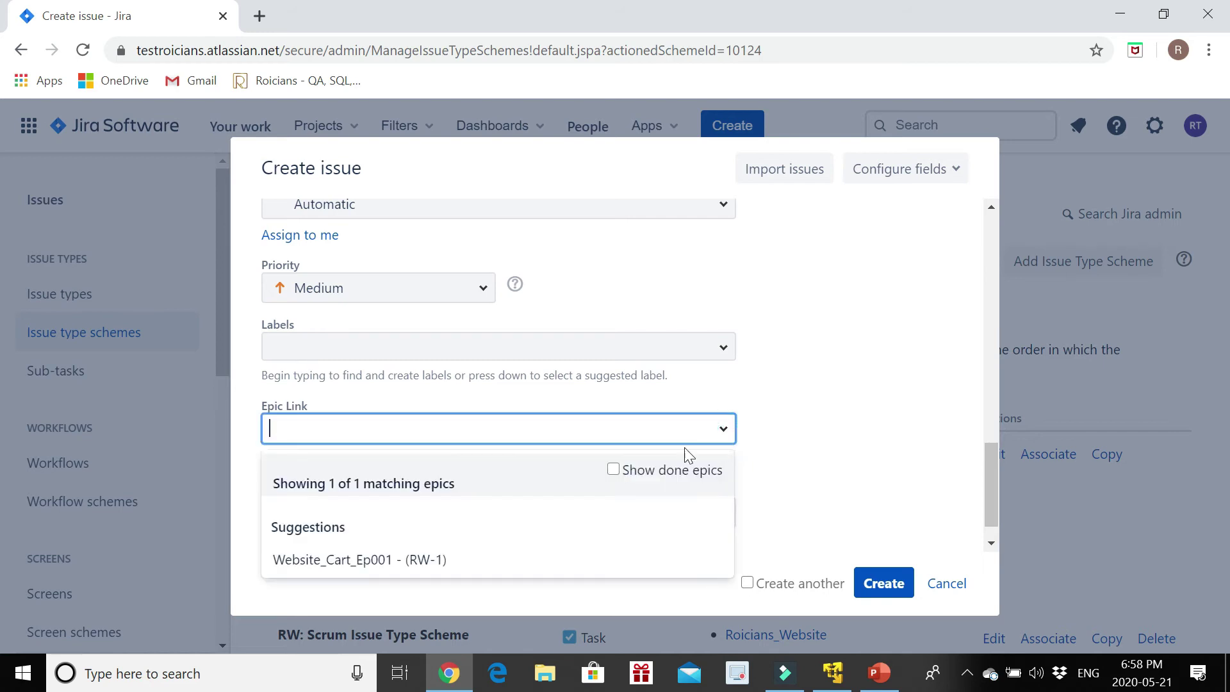
pyautogui.click(352, 561)
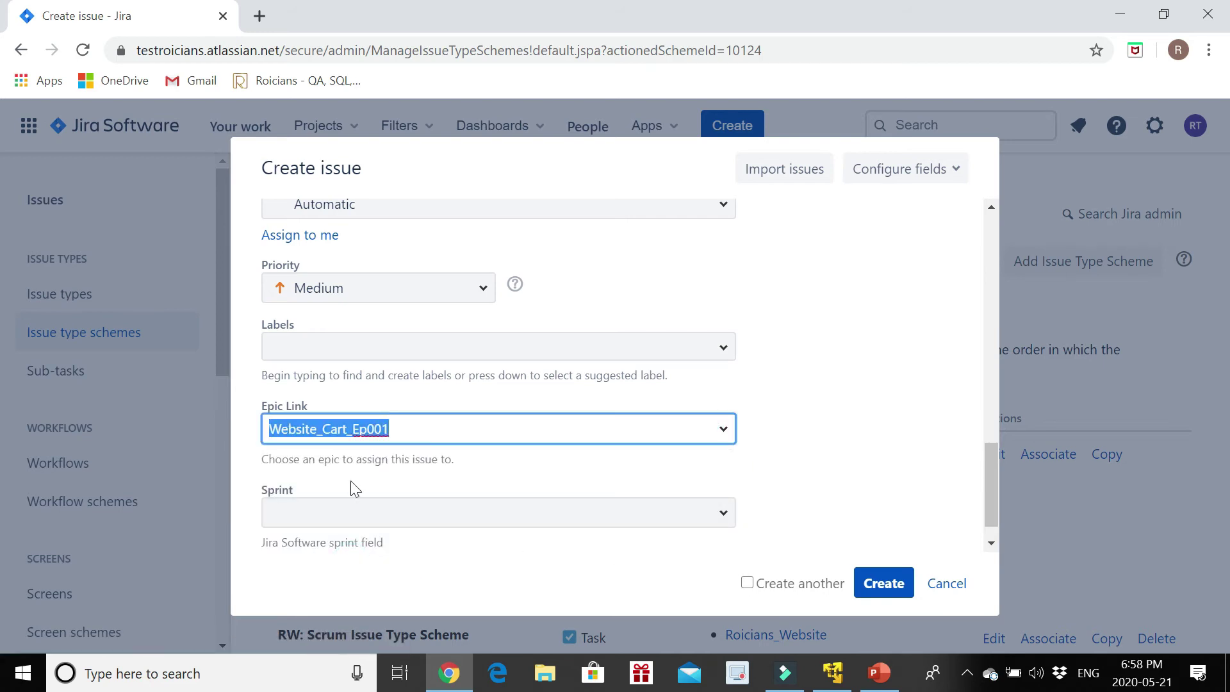
# Step: Submit the new test issue and open the backlog of the Roicians_Website project
pyautogui.scroll(-1, 704, 557)
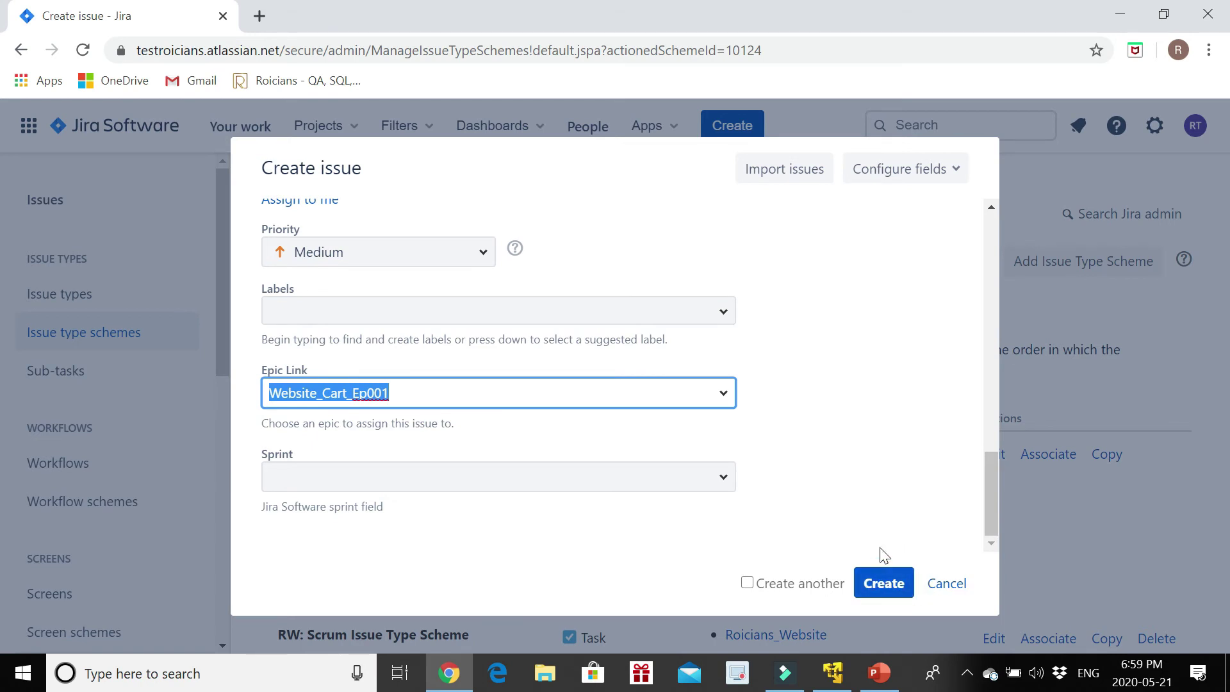
pyautogui.click(879, 587)
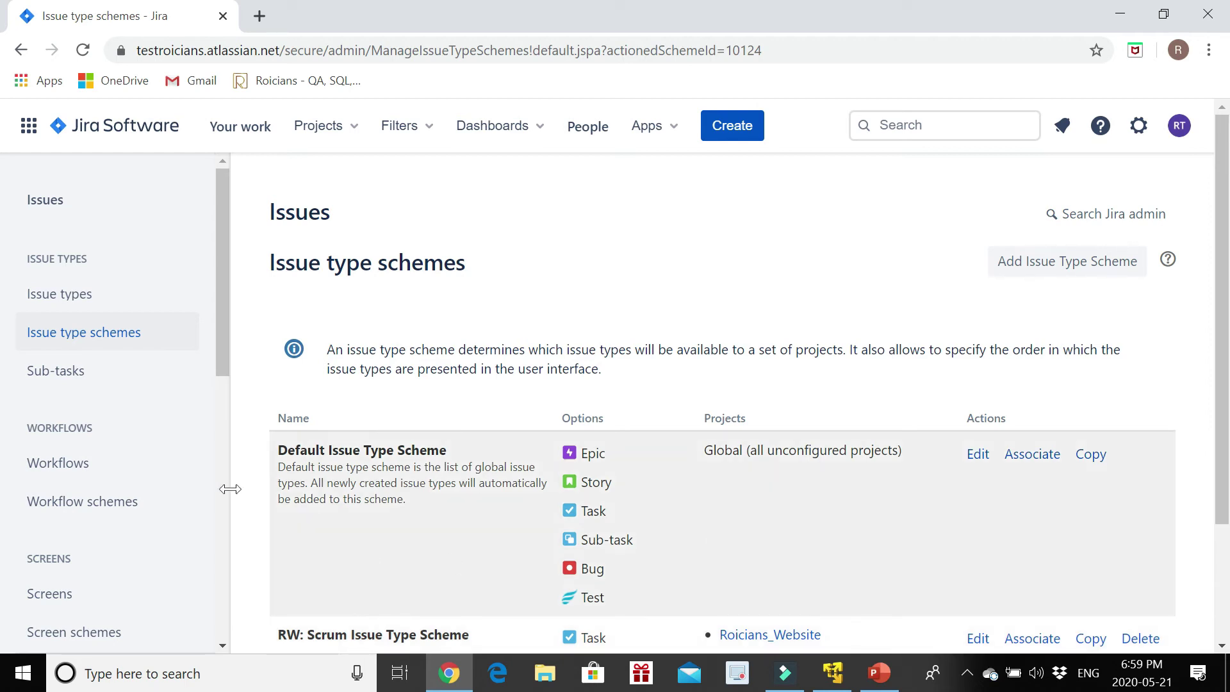
pyautogui.click(157, 127)
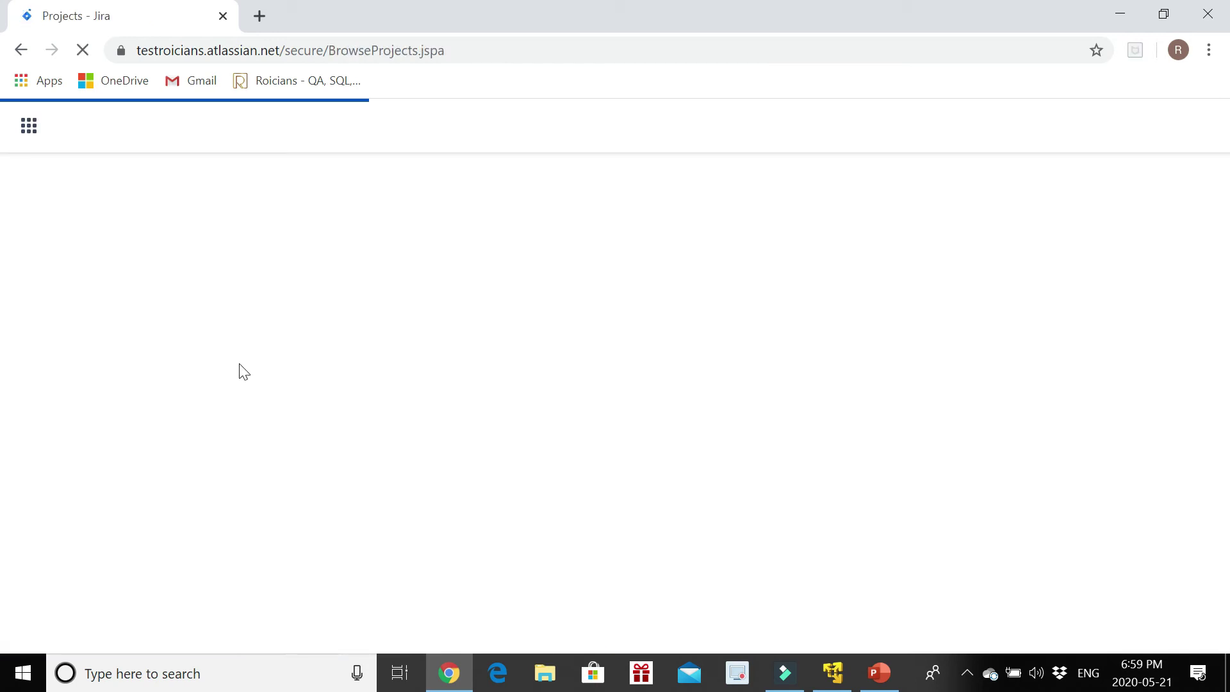
pyautogui.click(183, 411)
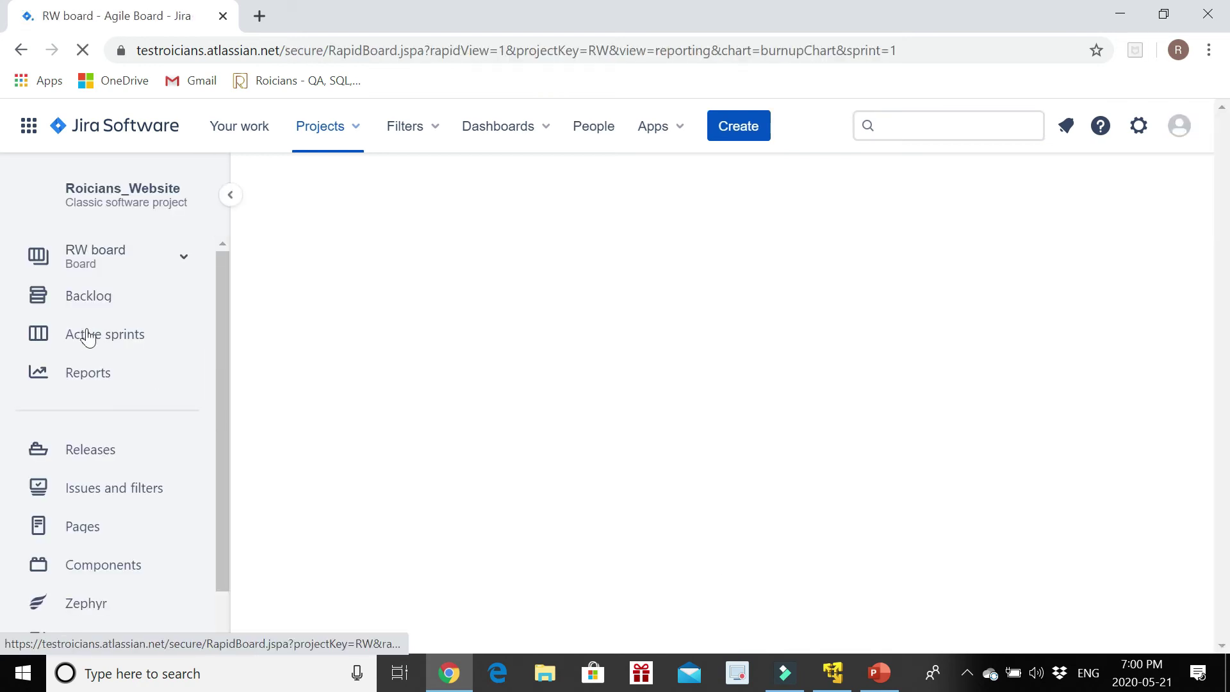
pyautogui.click(96, 295)
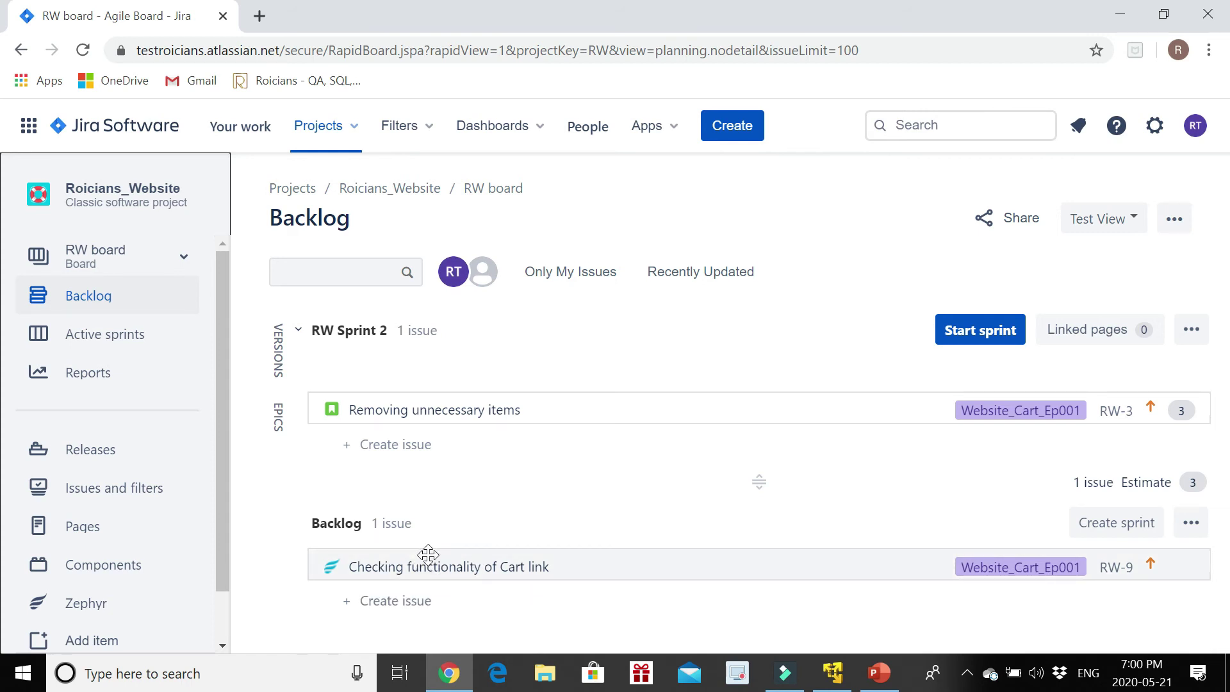
# Step: Open the backlog issue "Checking functionality of Cart link" on its own page and display its Test Details section
pyautogui.click(378, 569)
pyautogui.doubleClick(378, 572)
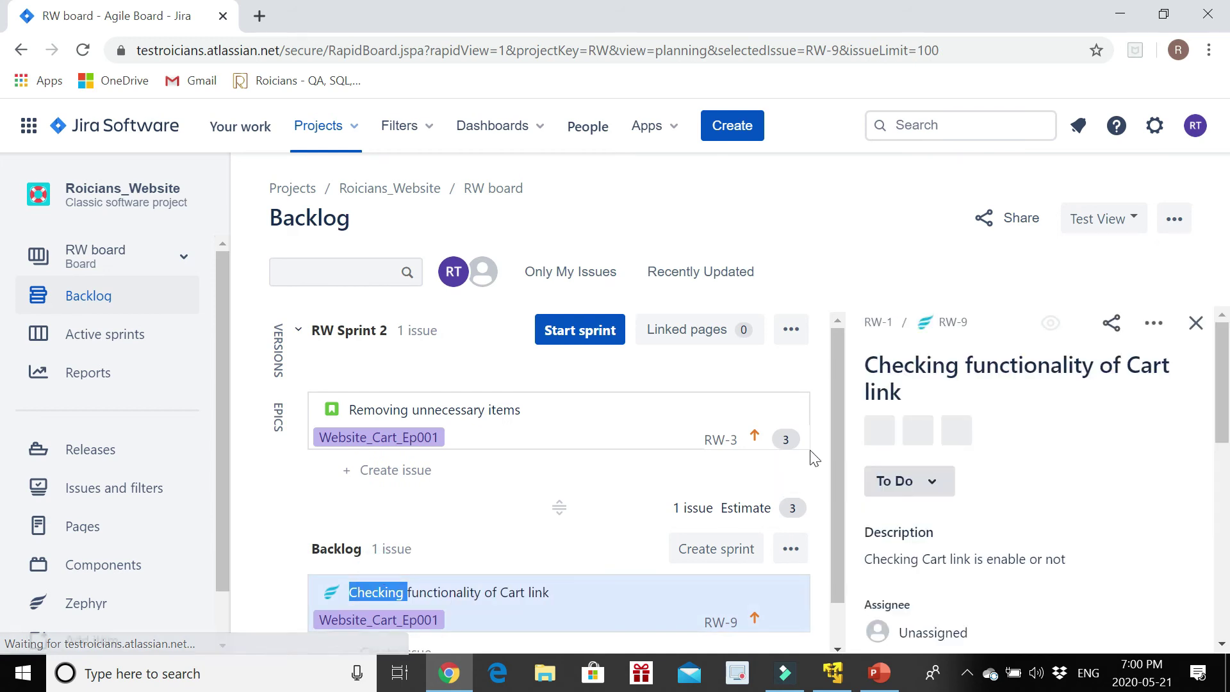
pyautogui.click(949, 324)
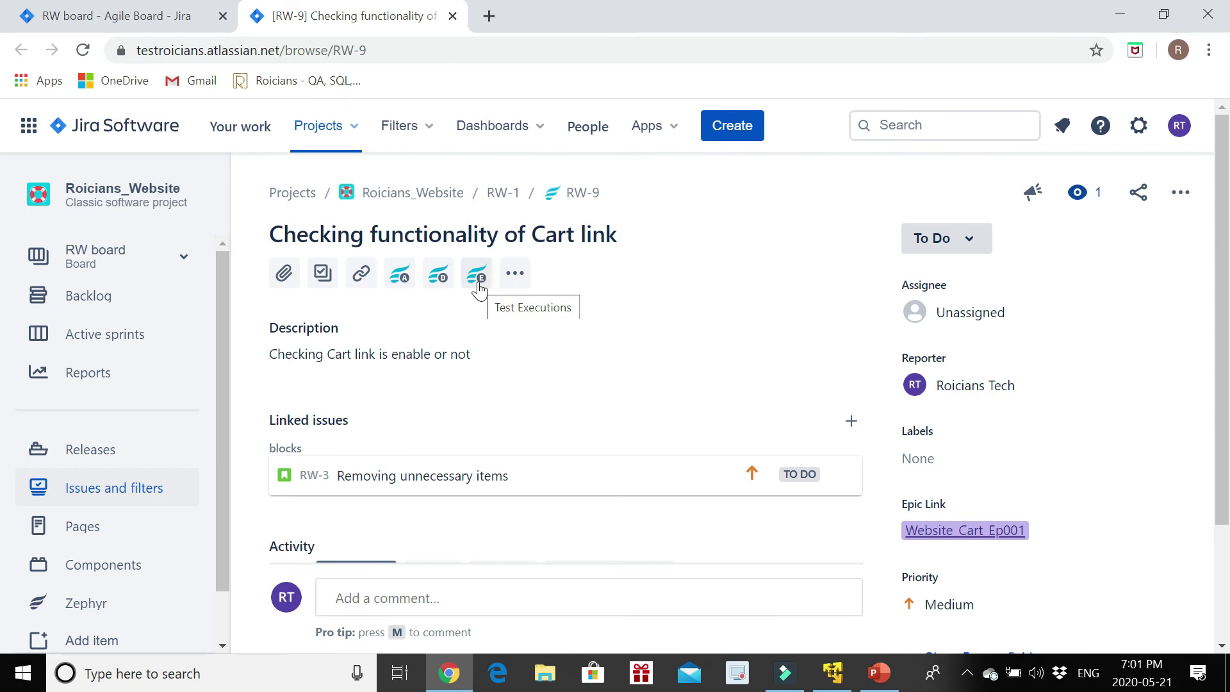
pyautogui.click(442, 275)
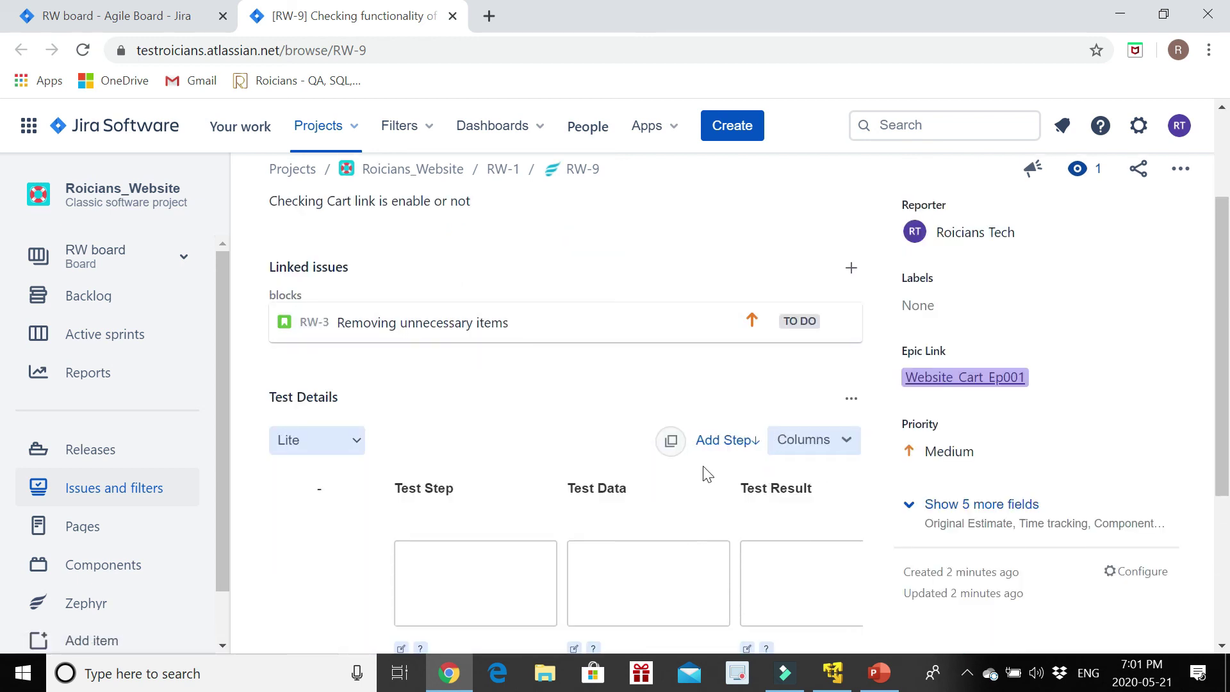
# Step: Add the test step "Navigate to item page" with the test result "Item page should open", leaving the test data empty
pyautogui.scroll(-2, 705, 472)
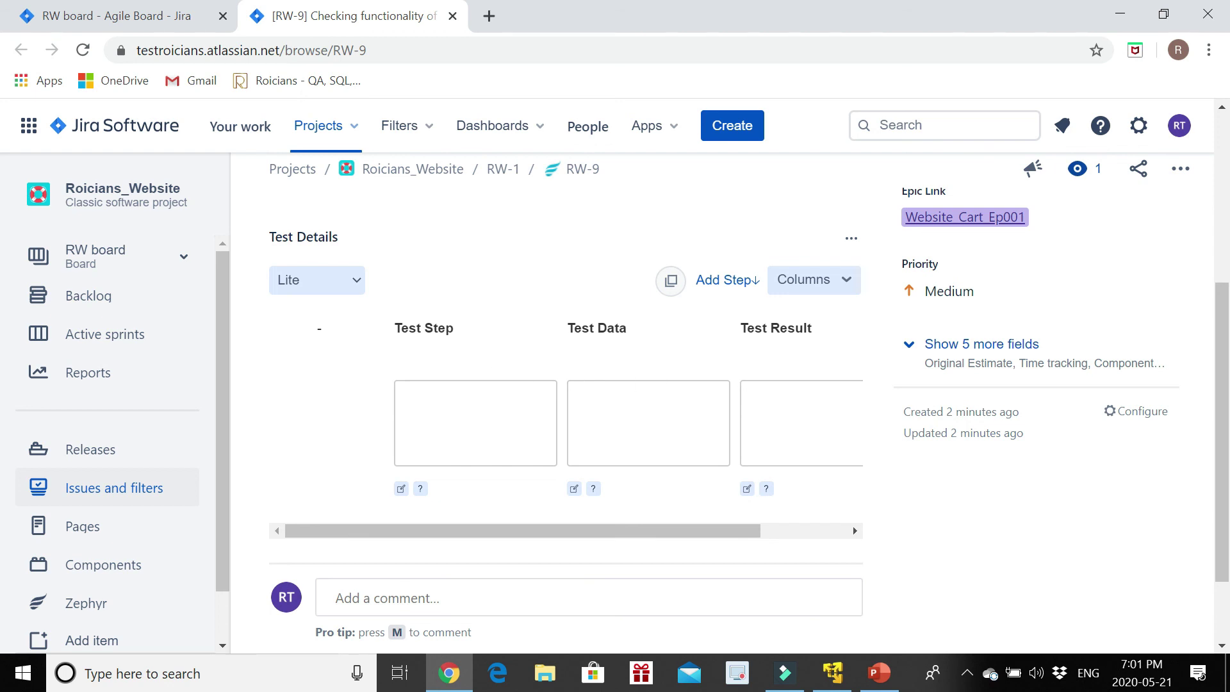
pyautogui.click(431, 406)
pyautogui.write('Navigate to item page')
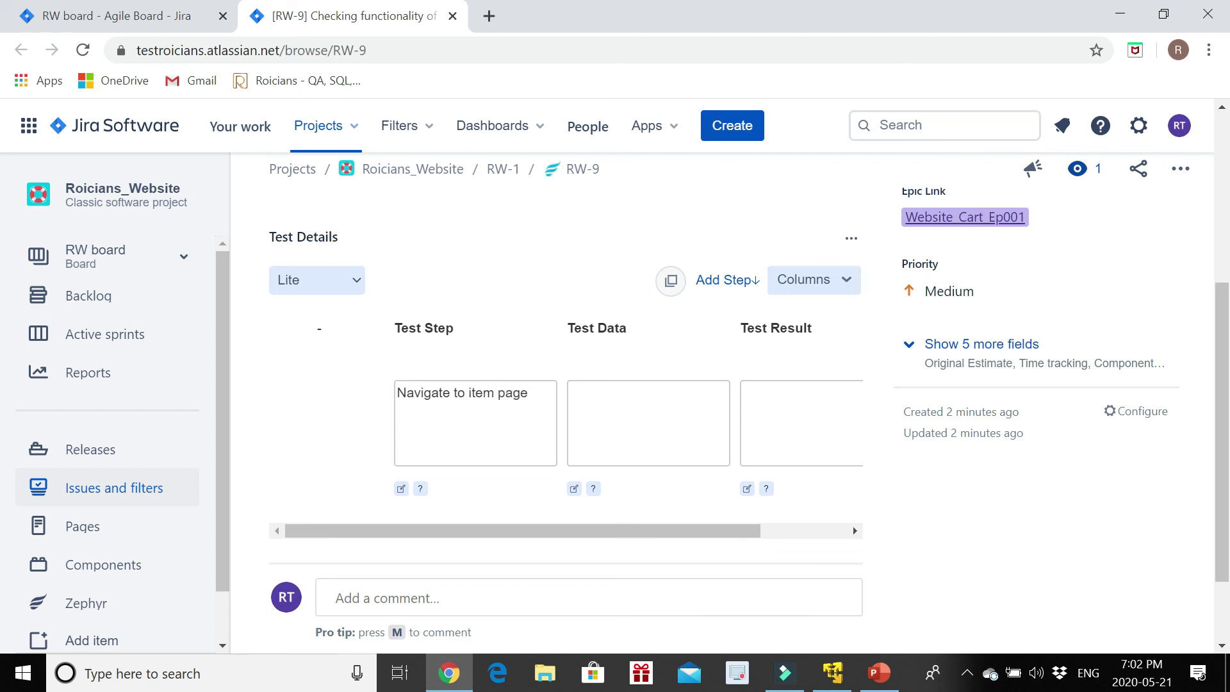
pyautogui.click(682, 410)
pyautogui.click(758, 468)
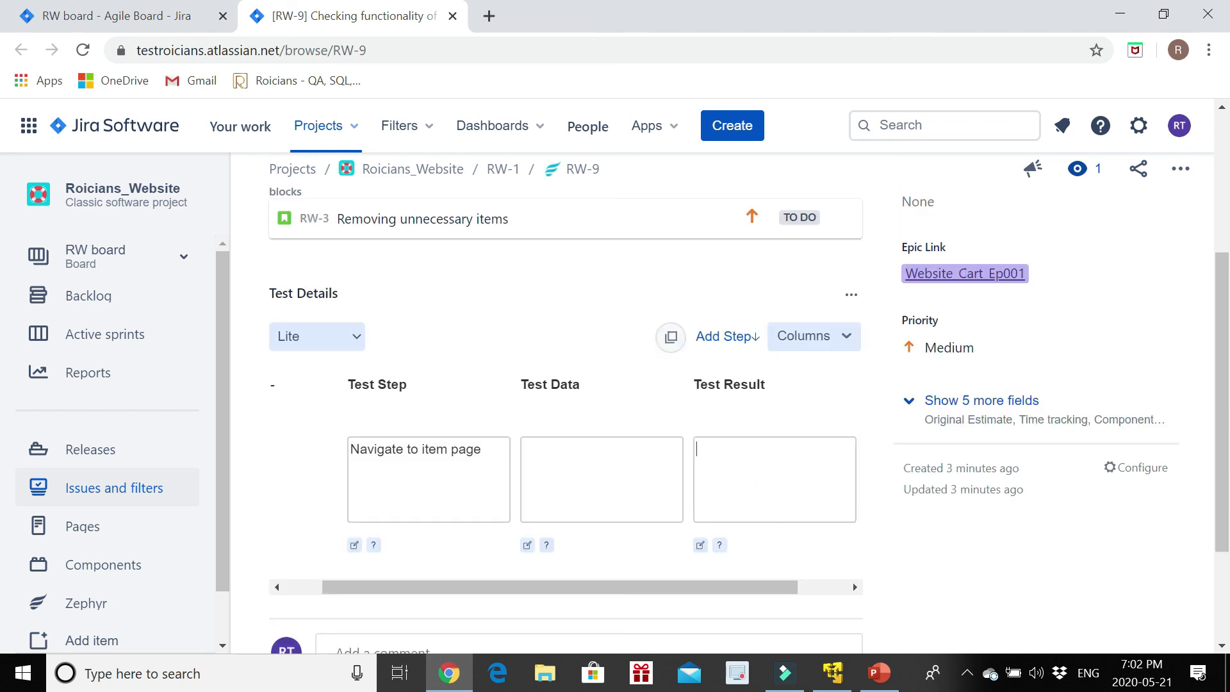
pyautogui.write('Item page should open')
pyautogui.moveTo(689, 586); pyautogui.dragTo(779, 595)
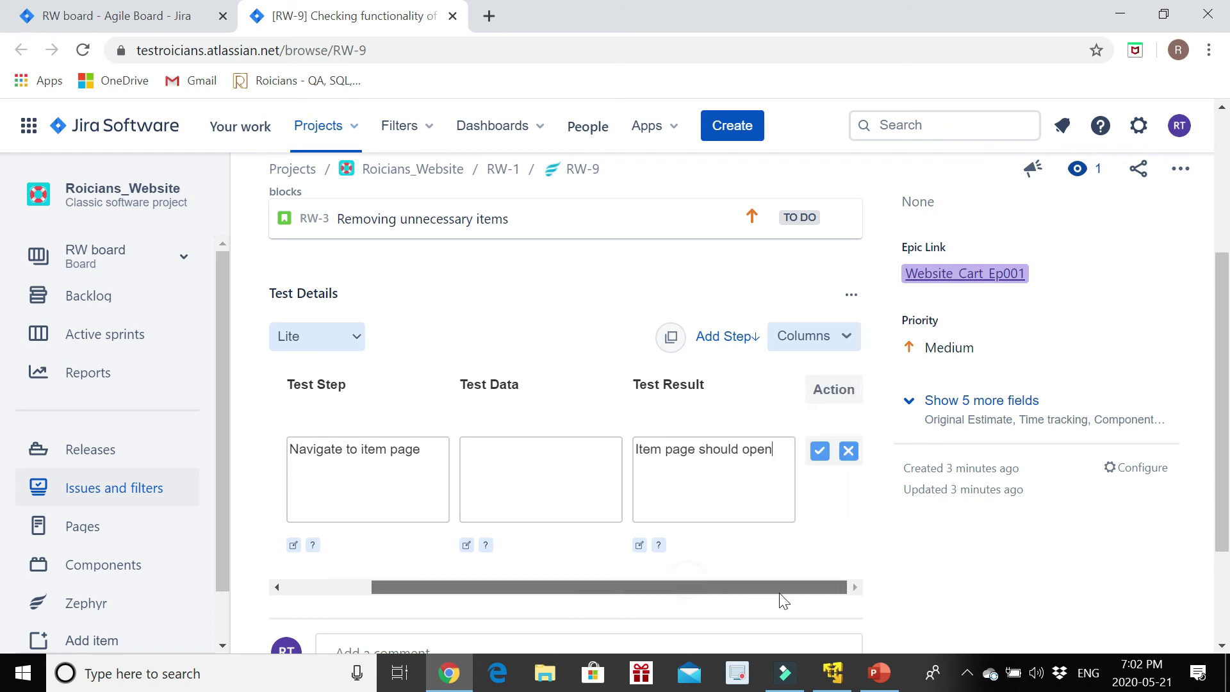
pyautogui.click(819, 450)
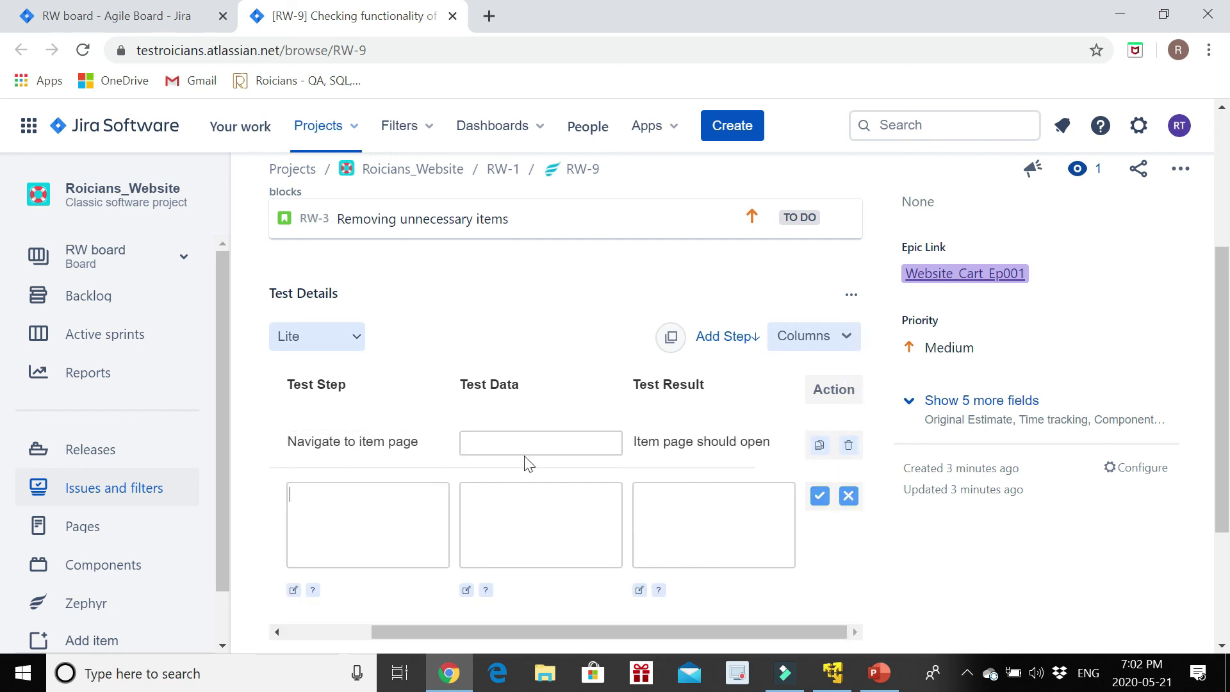
# Step: Add a second test step "Click on add to cart button" with the test result "User should be navigated to cart page"
pyautogui.click(335, 505)
pyautogui.write('Click on add to cart button')
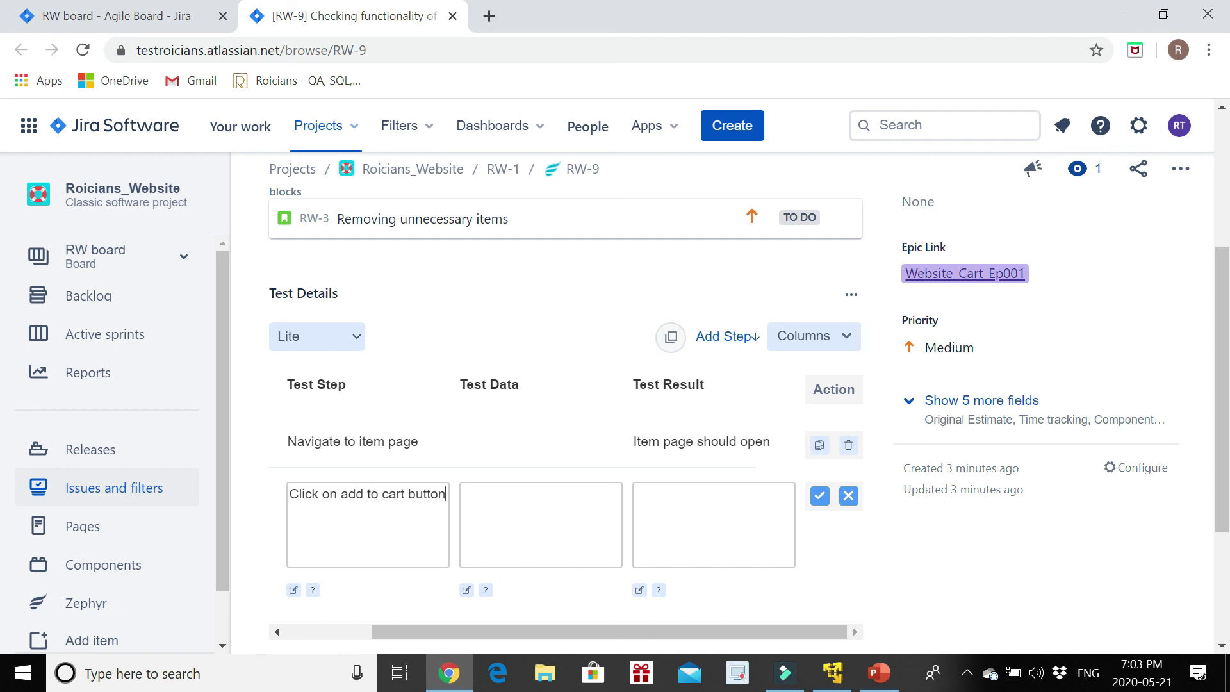
pyautogui.click(689, 502)
pyautogui.write('User should be navigated to cart page')
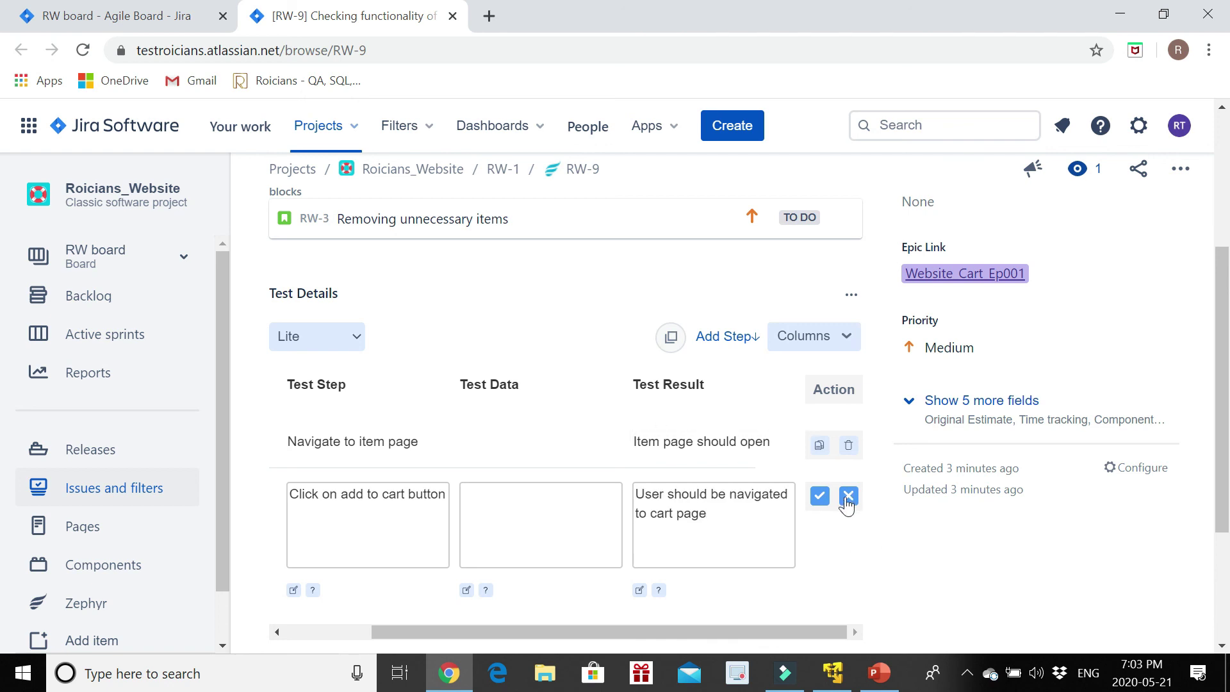
pyautogui.click(819, 498)
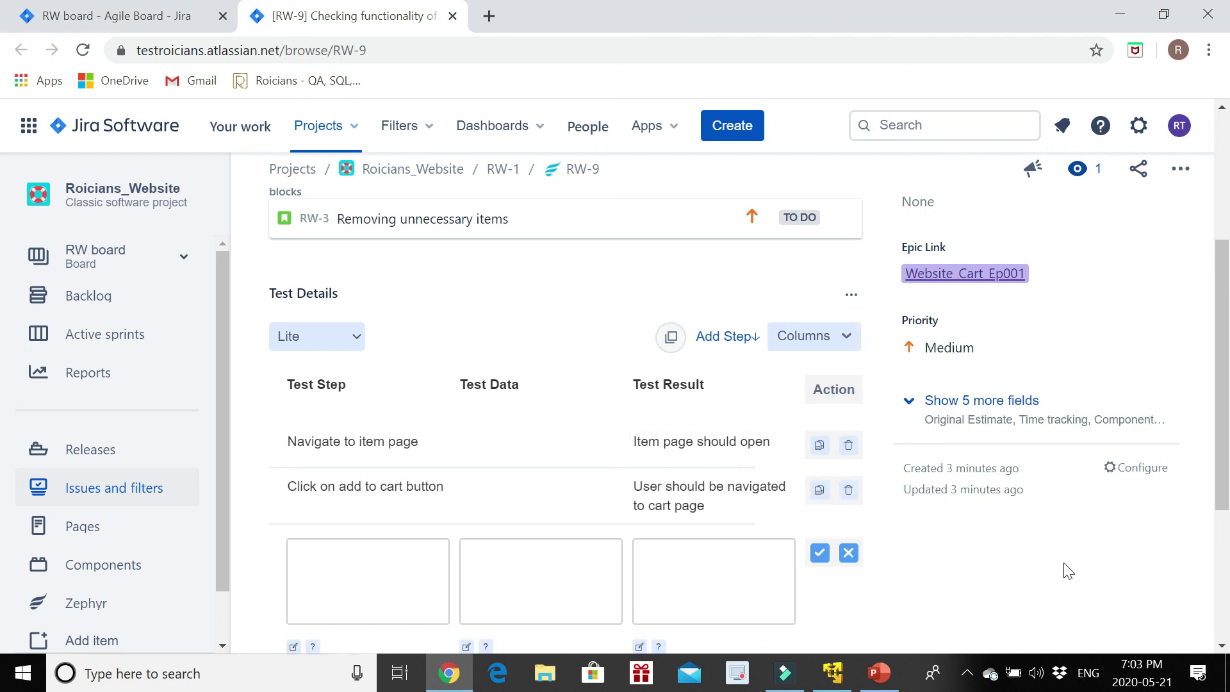